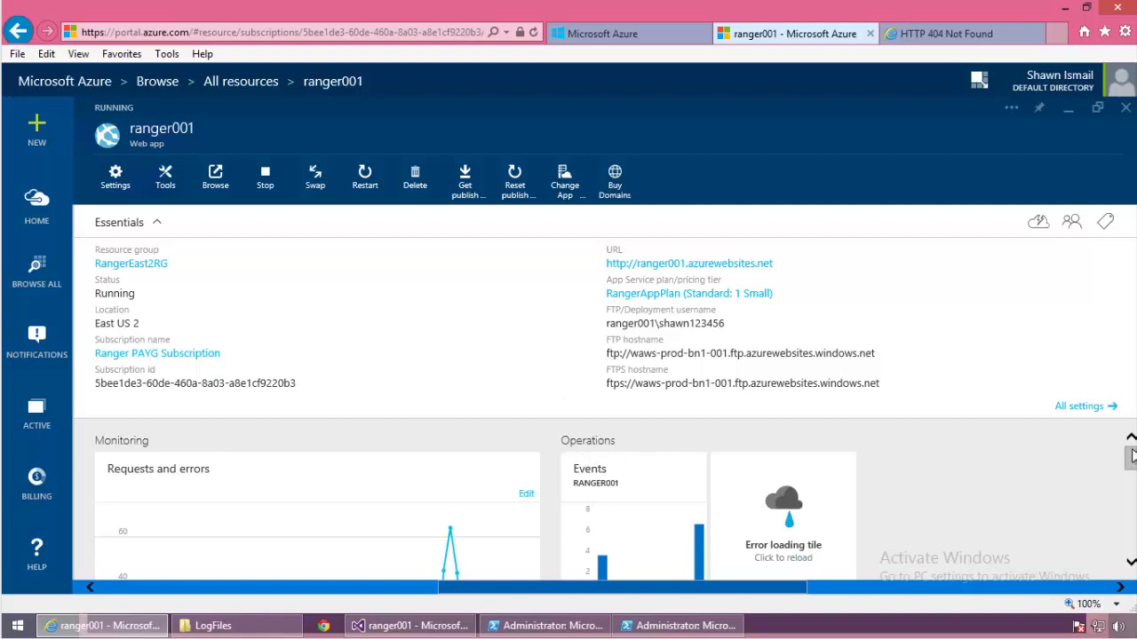
Step: Open Edit Chart for ranger001's Requests and errors chart showing 270 requests, 0 server errors
mouse_move(1133, 456)
mouse_down()
mouse_move(1131, 542)
mouse_move(1131, 465)
mouse_up()
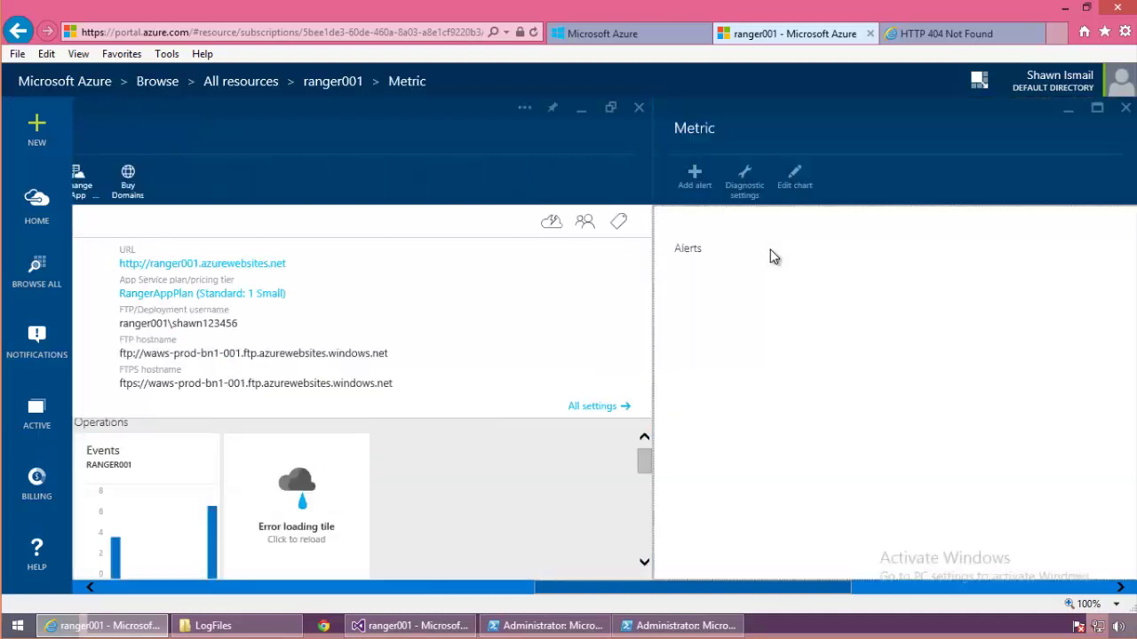
scroll(771, 257, down, 2)
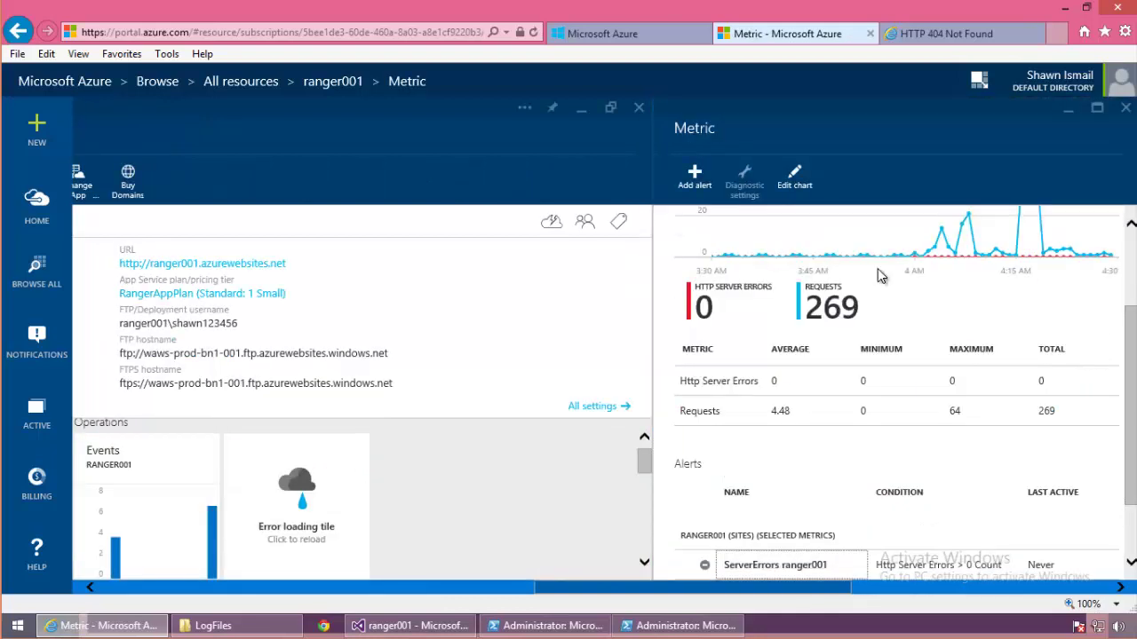
drag(1132, 302, 1134, 241)
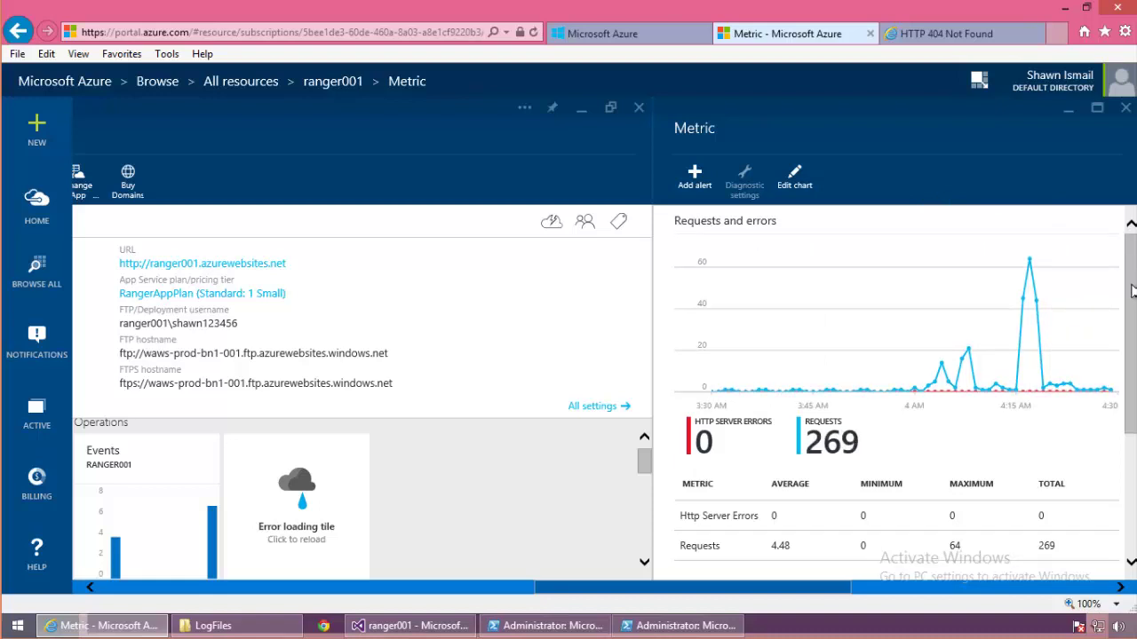
drag(1133, 292, 1127, 266)
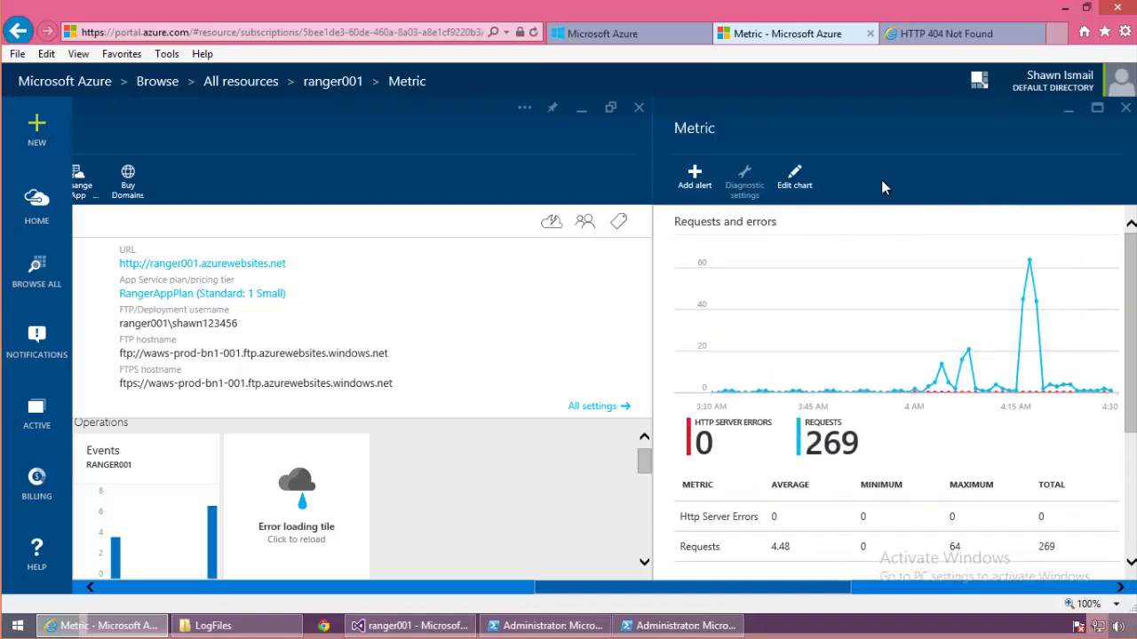
click(790, 183)
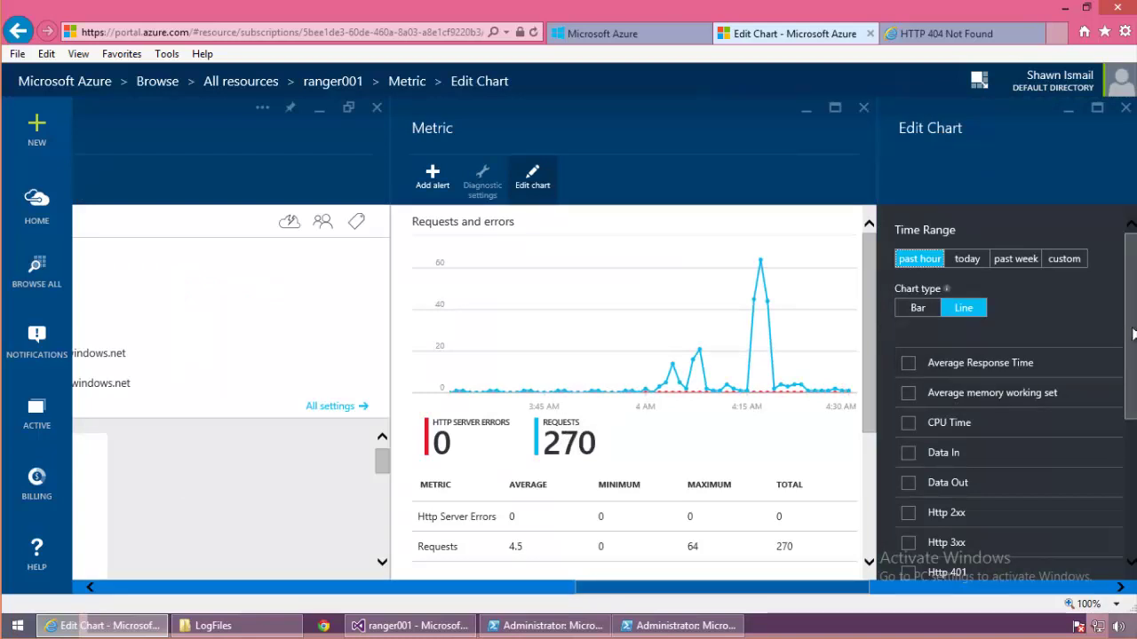
Step: Chart today's Average Response Time as bars, drop Http Server Errors and Requests, and save
click(905, 366)
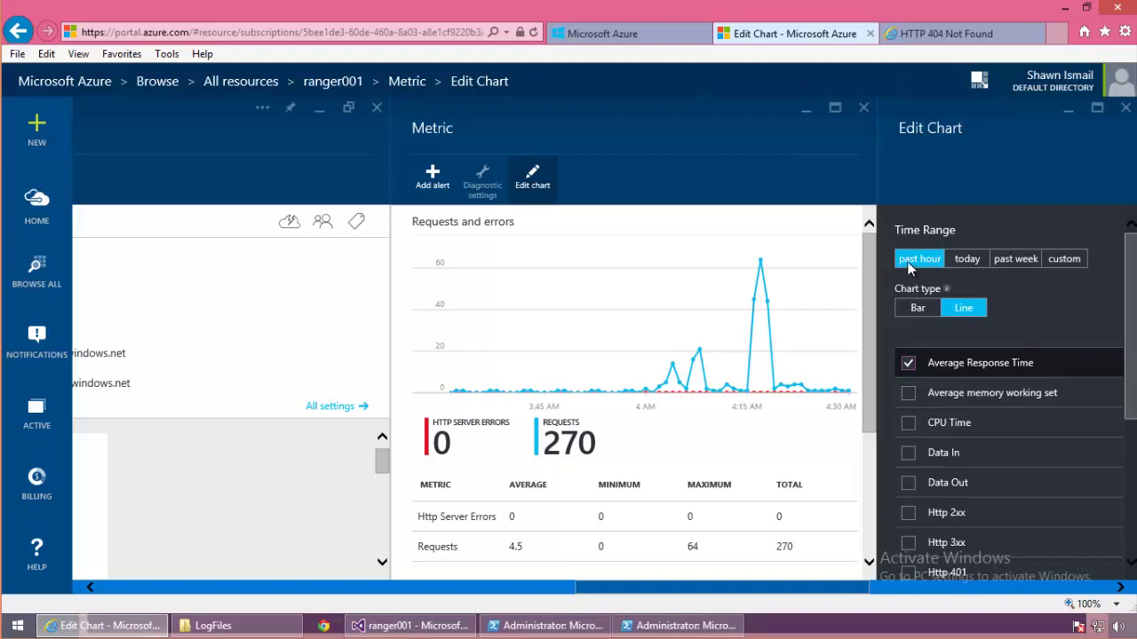
click(966, 261)
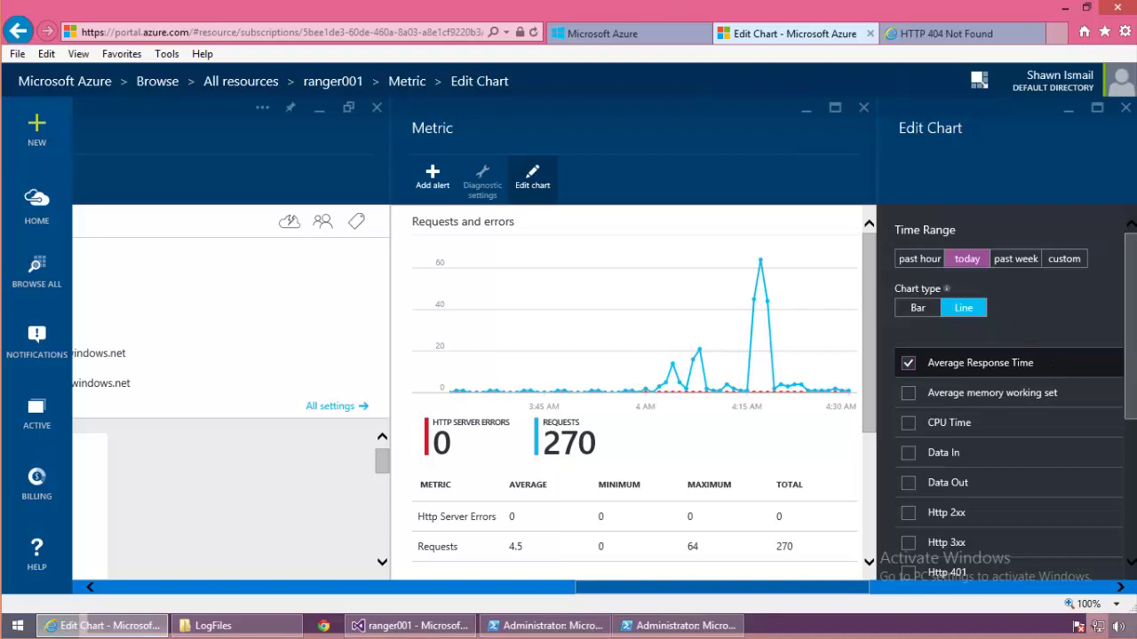
click(928, 307)
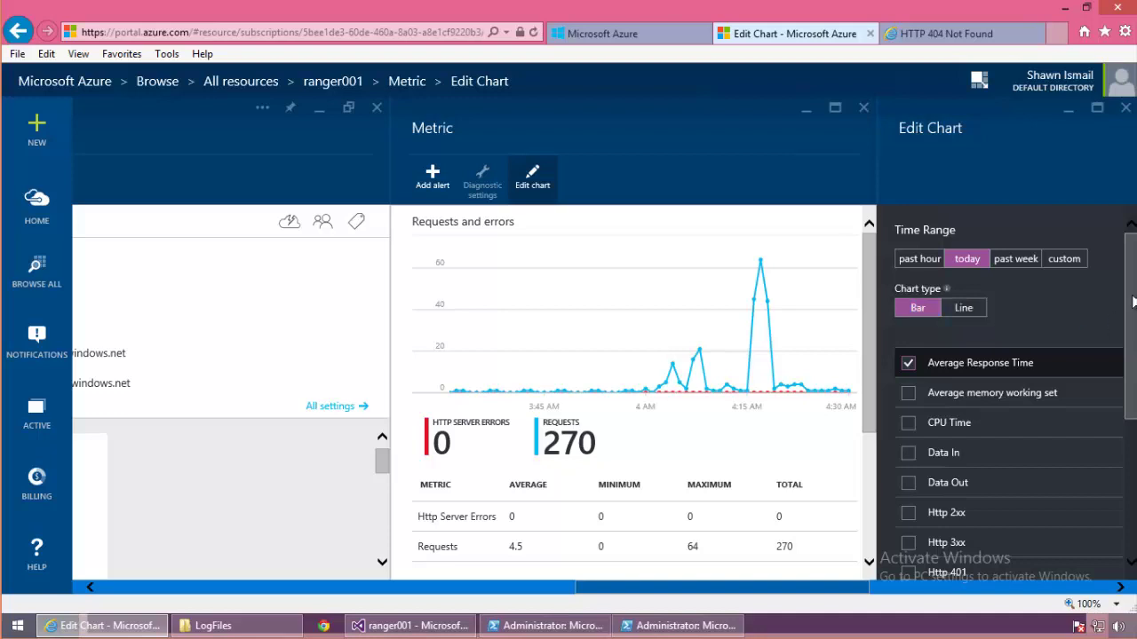
drag(1127, 308, 1133, 494)
click(907, 456)
click(907, 514)
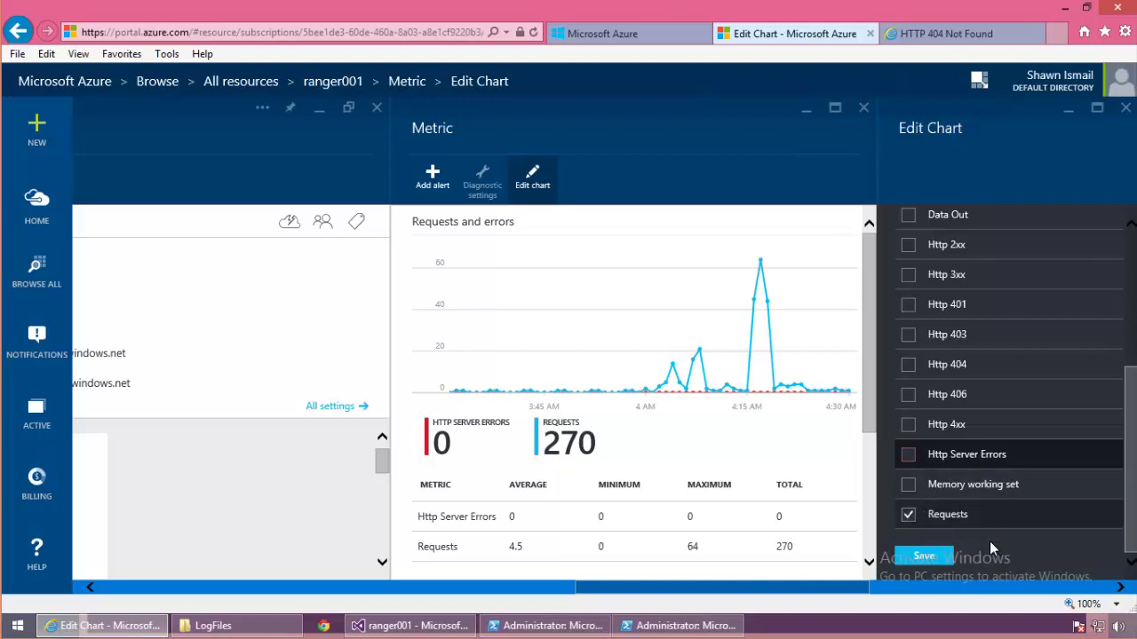
click(929, 555)
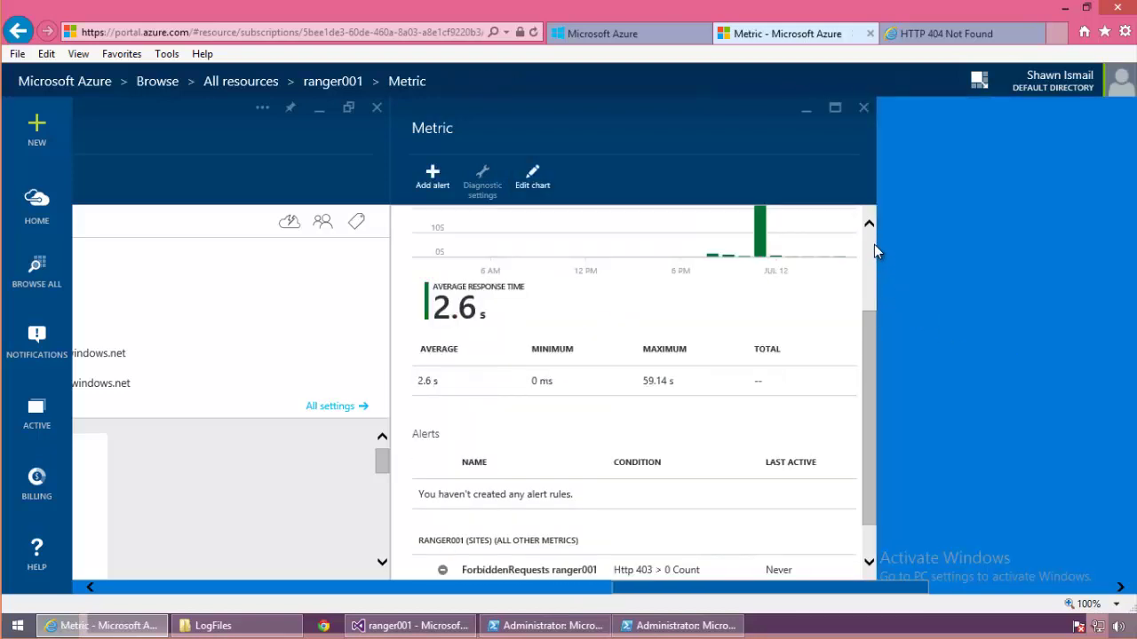
Step: Review the Average Response Time chart and alerts list, then go to the classic portal's all items view
scroll(872, 248, up, 3)
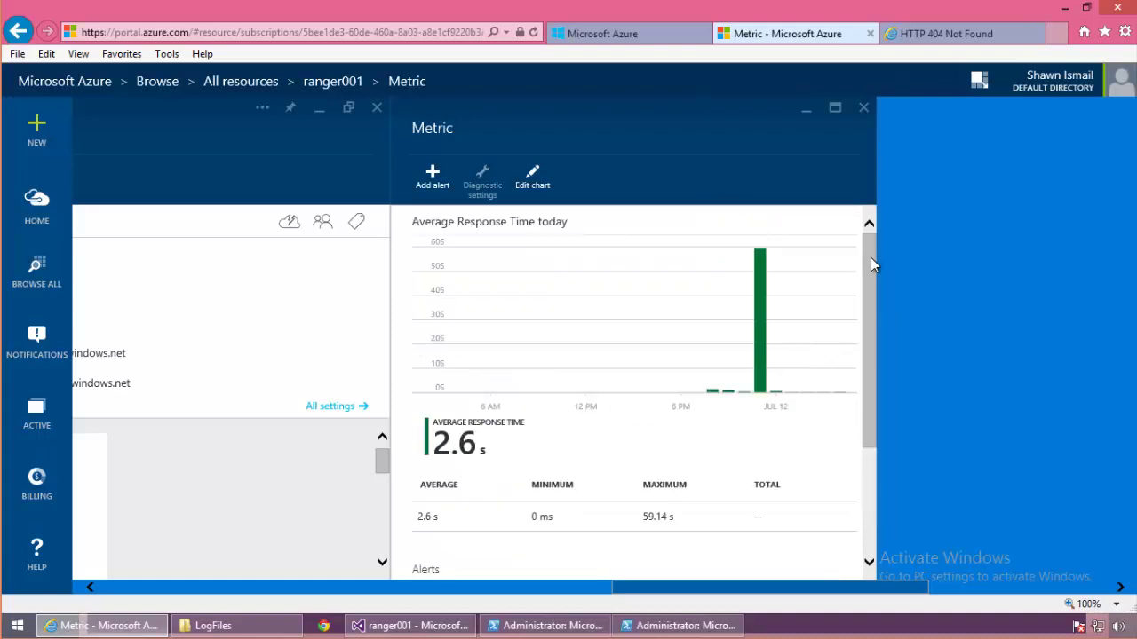
mouse_move(870, 257)
mouse_down()
mouse_move(871, 267)
mouse_move(873, 248)
mouse_up()
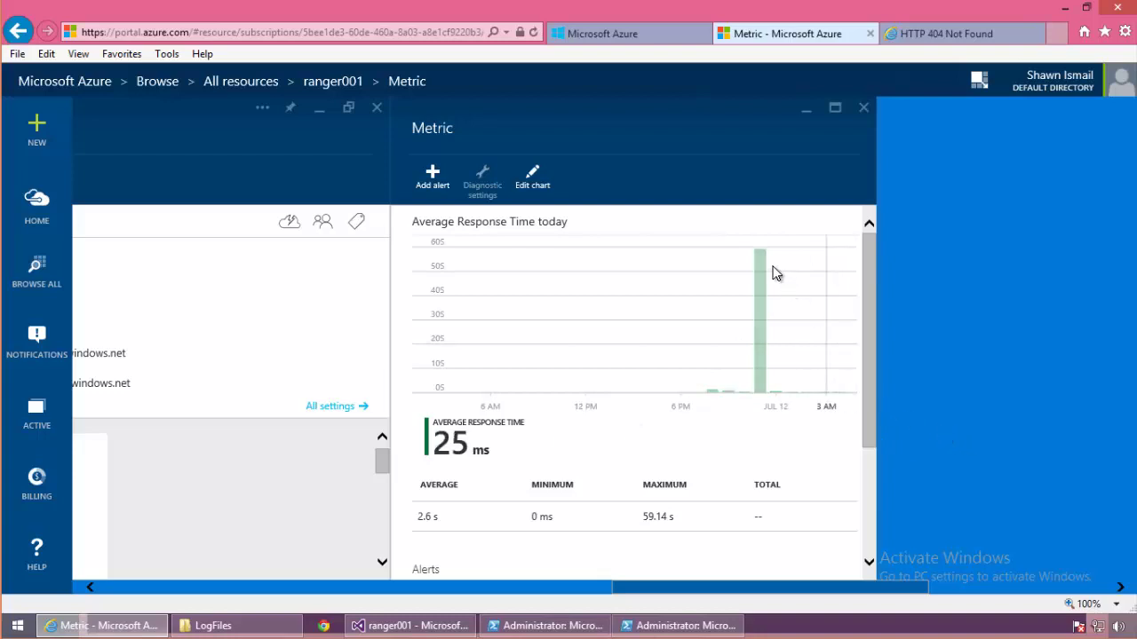
mouse_move(759, 265)
drag(870, 359, 871, 494)
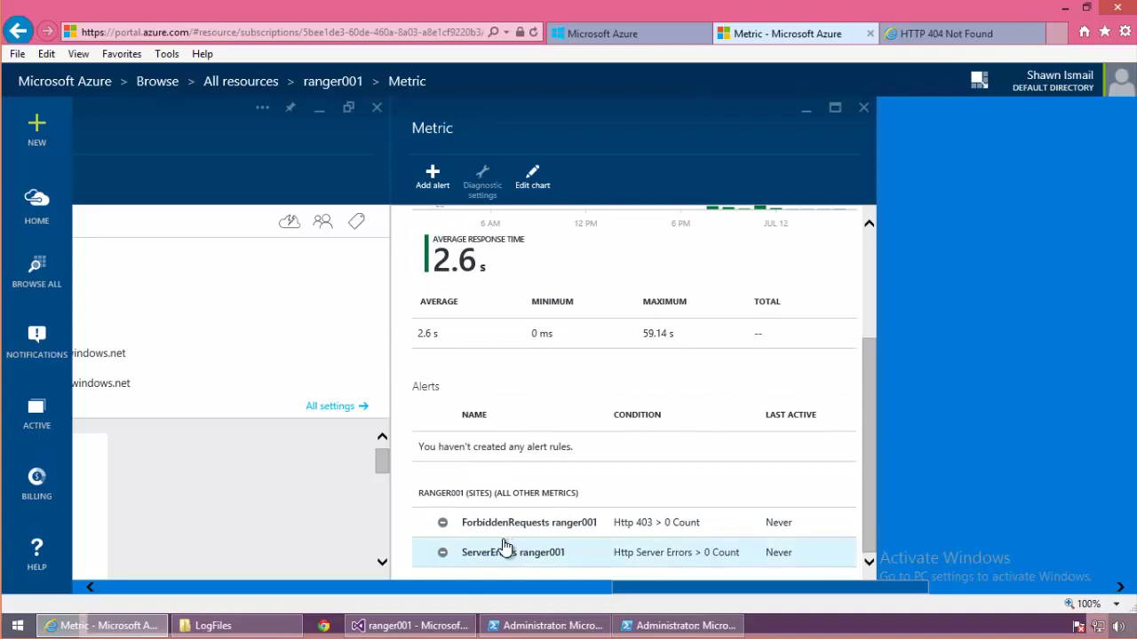
scroll(651, 476, up, 2)
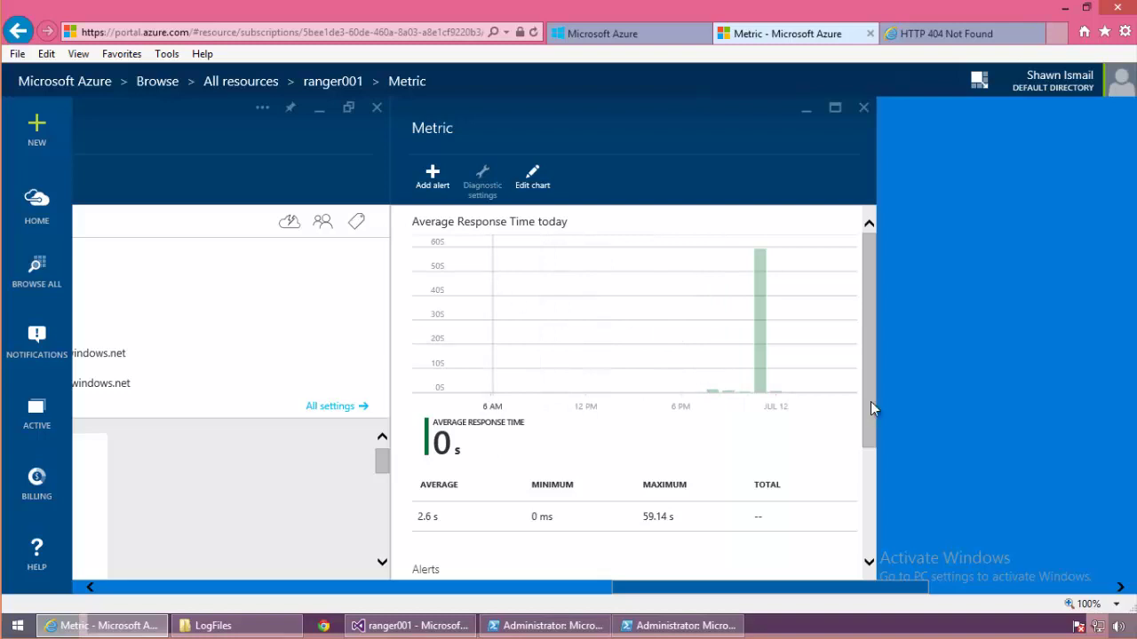
scroll(855, 440, down, 2)
scroll(874, 258, up, 4)
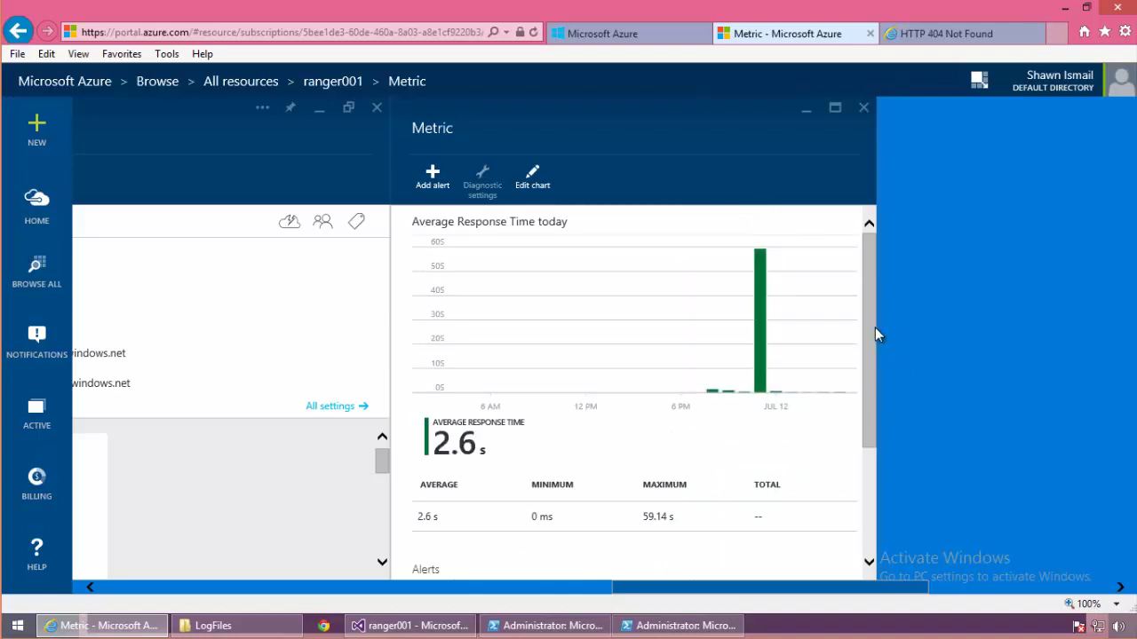
drag(875, 335, 883, 256)
click(631, 36)
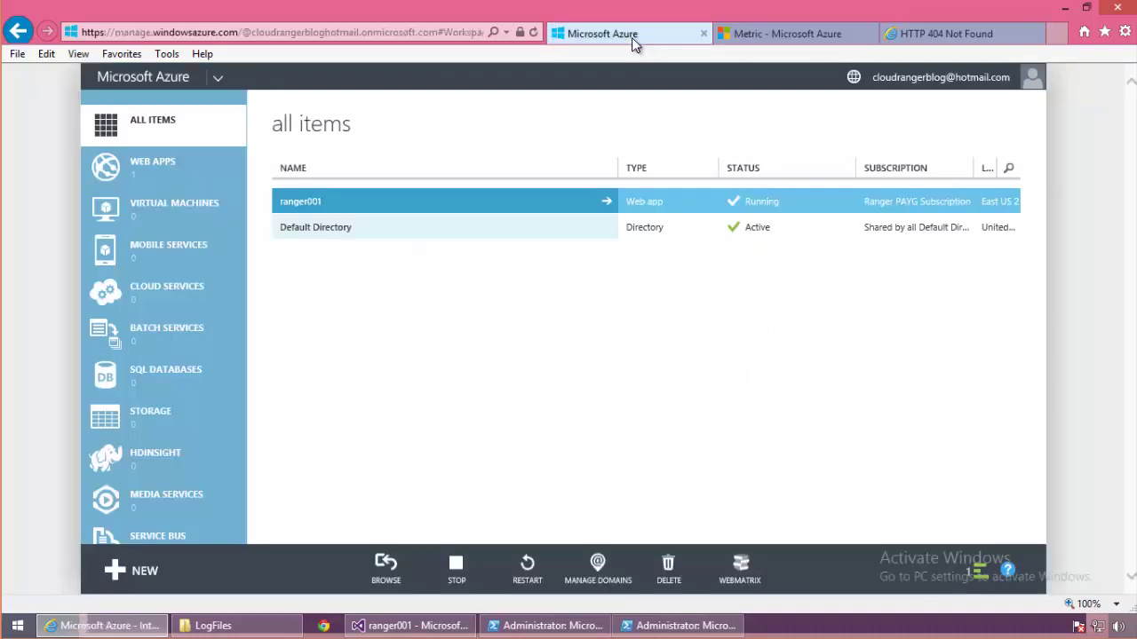
Step: Open ranger001 from Web Apps in the classic portal and show its Monitor metrics page
click(771, 33)
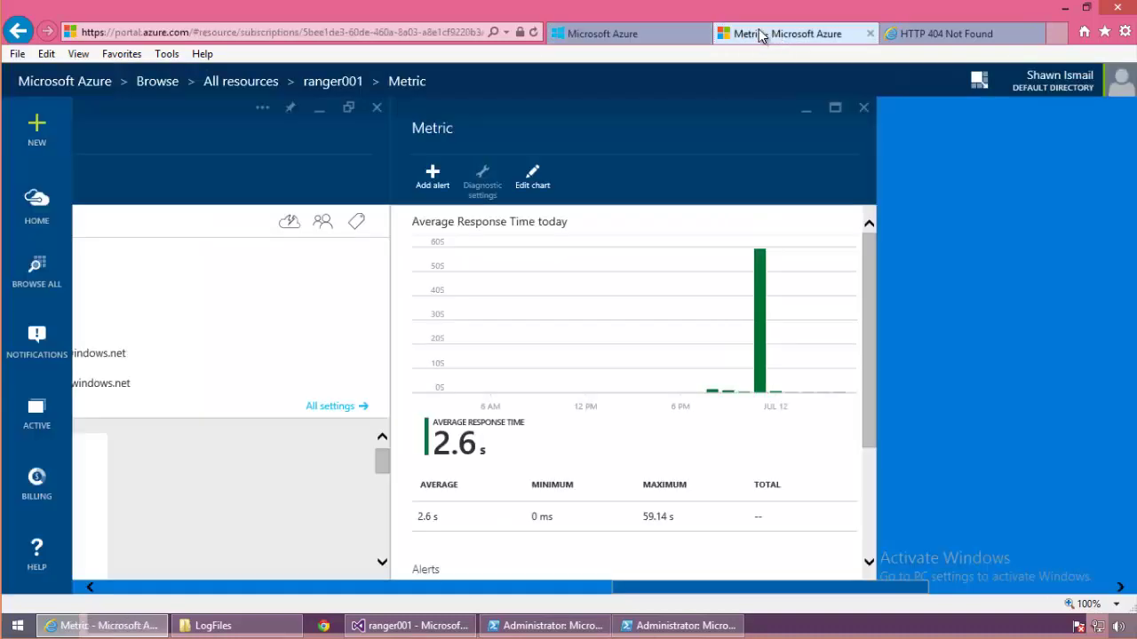
click(587, 41)
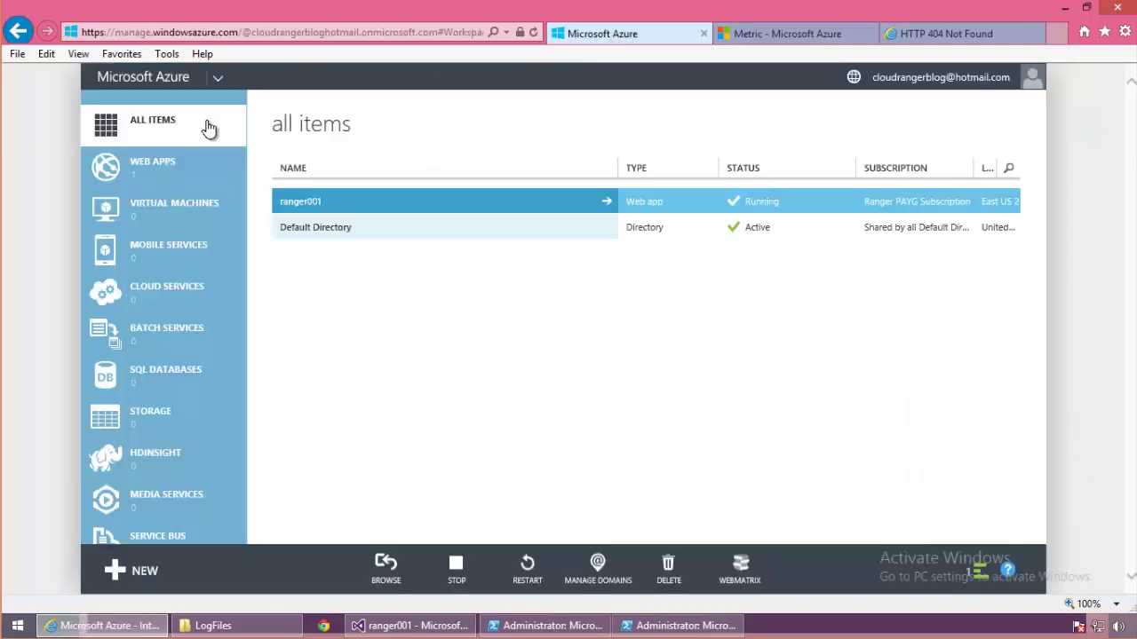
click(177, 173)
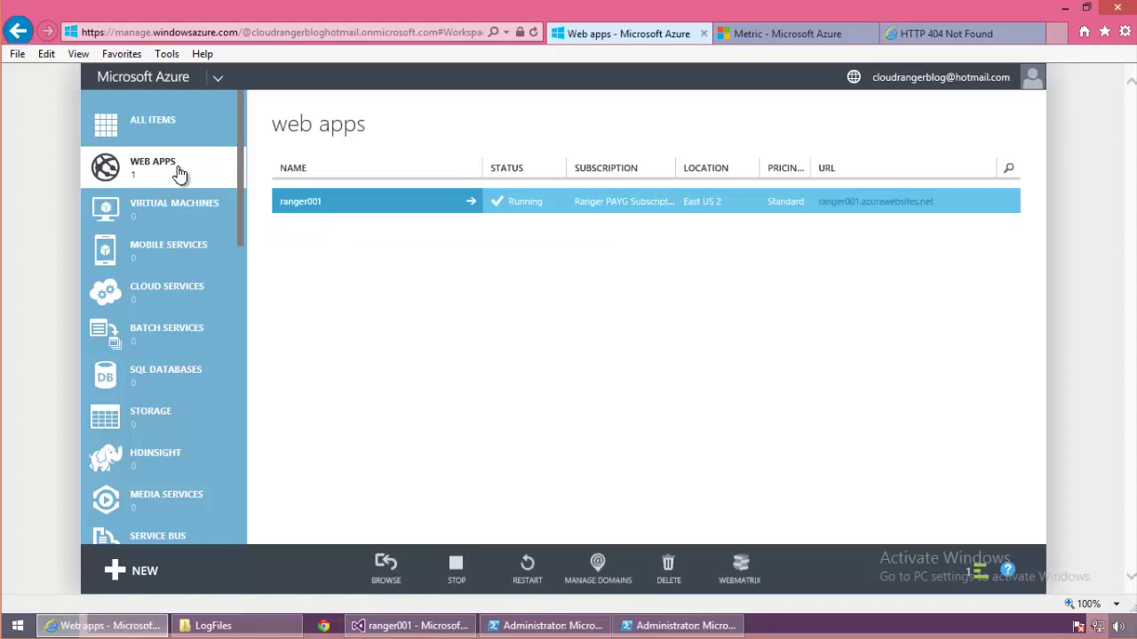
click(384, 210)
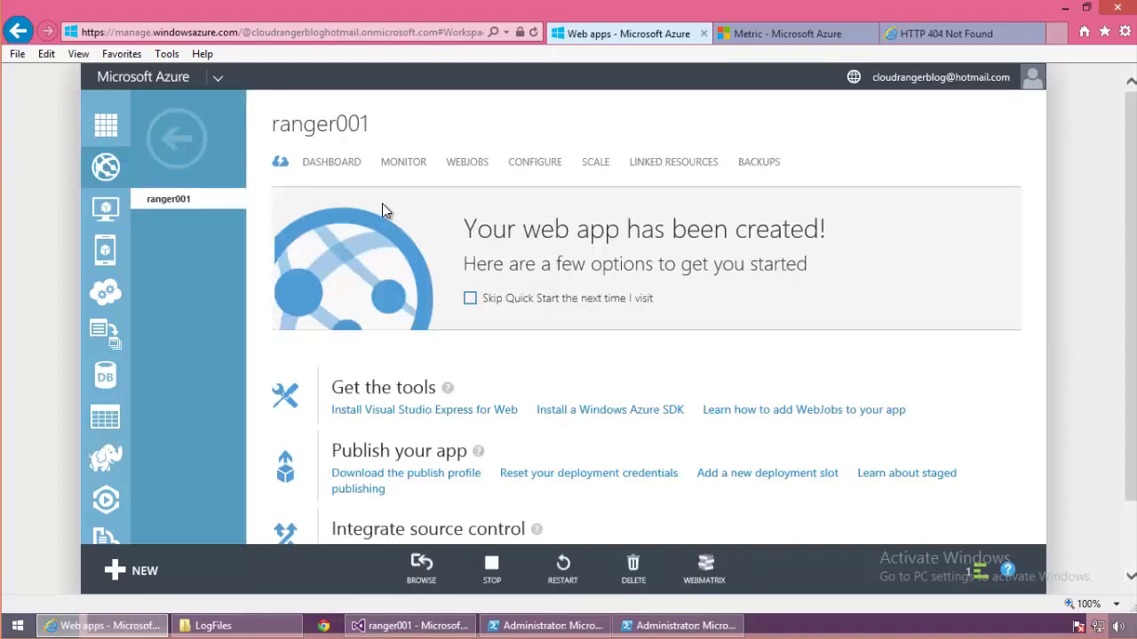
click(329, 163)
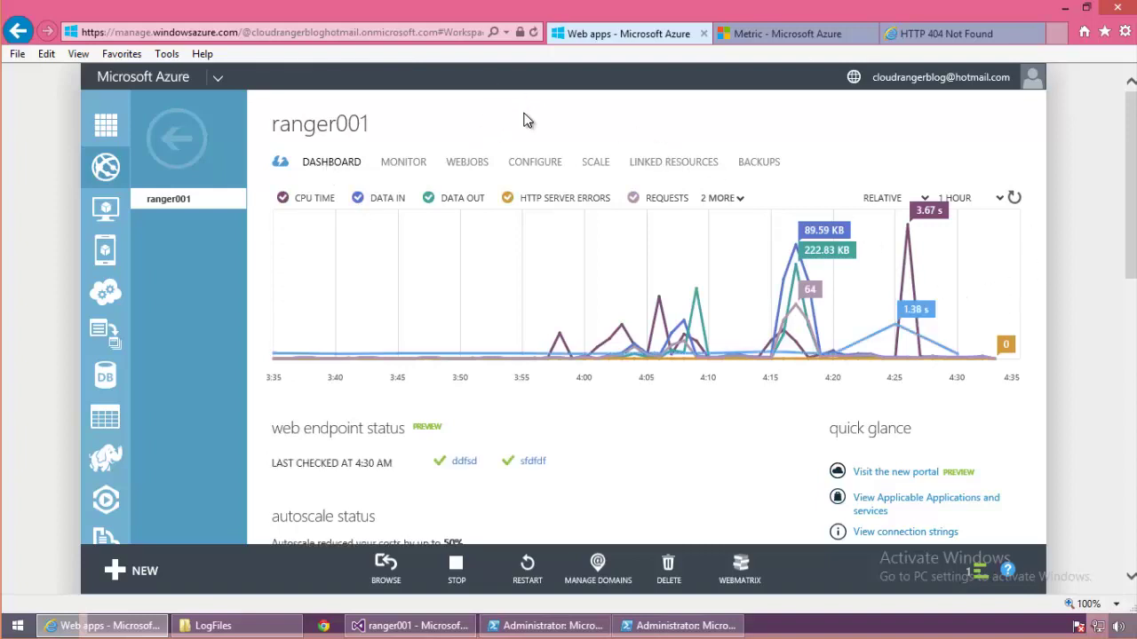
click(414, 160)
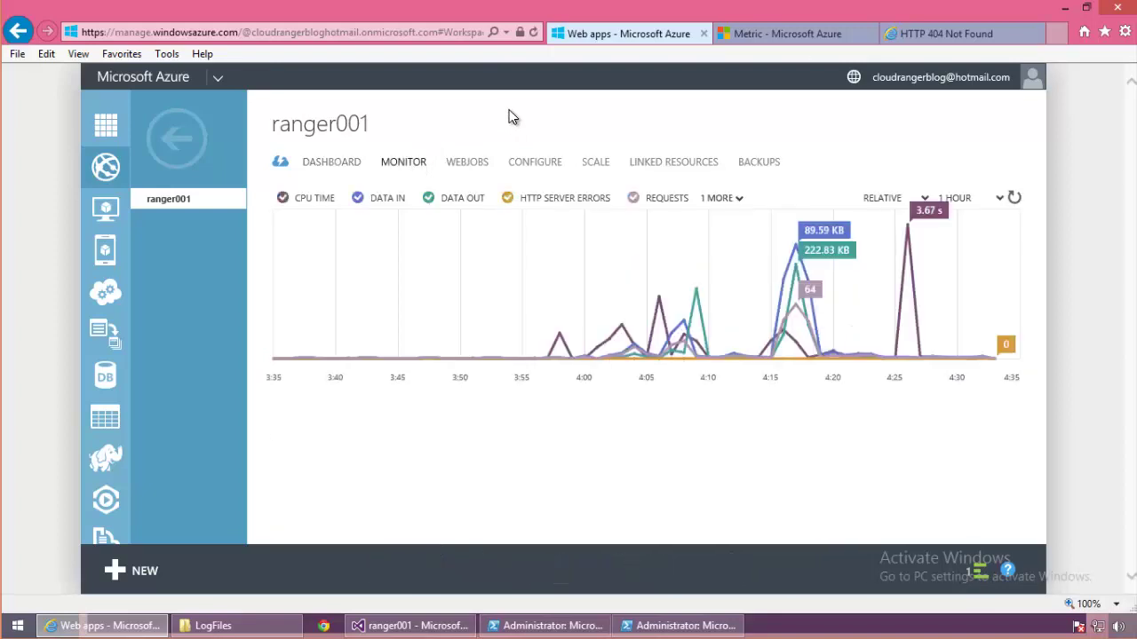
scroll(903, 373, down, 2)
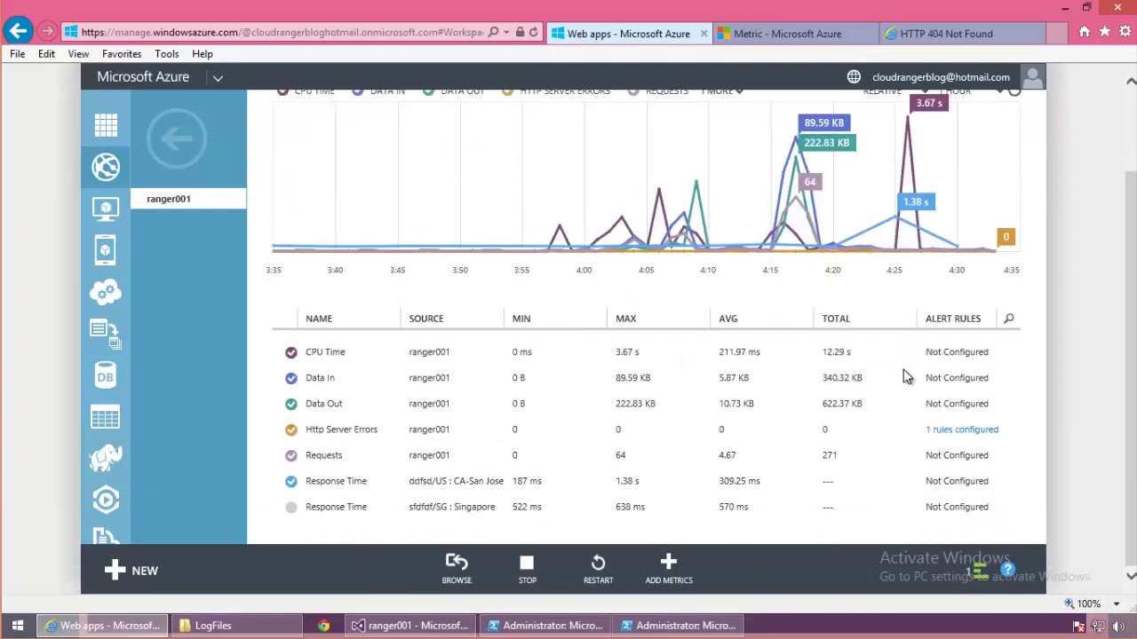
scroll(903, 366, up, 2)
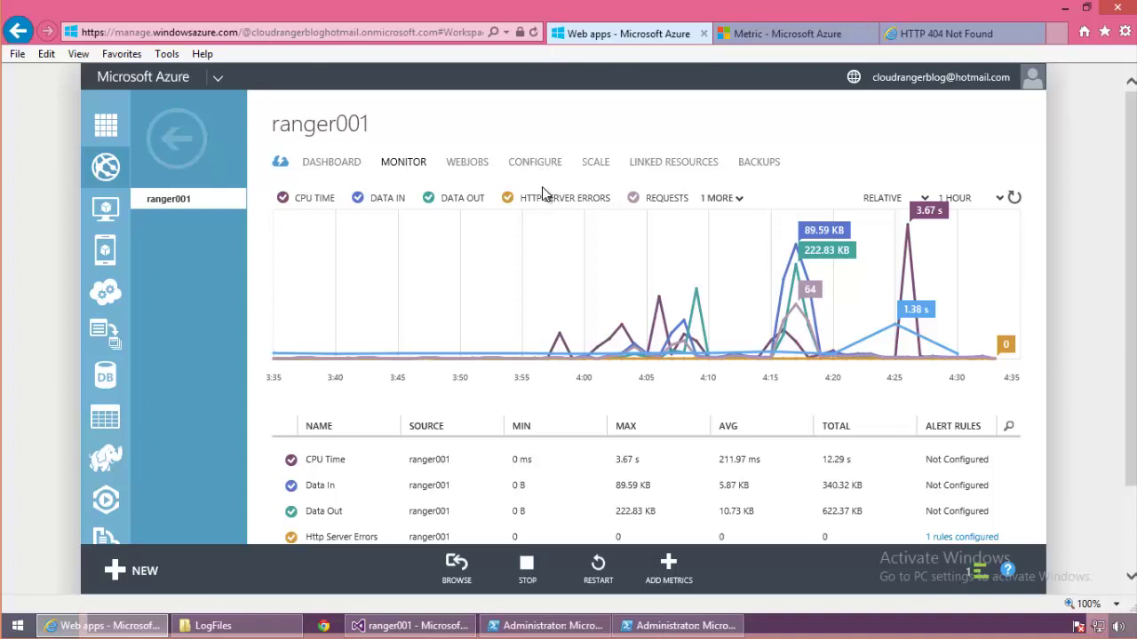
Step: On ranger001's Configure settings, delete the ddfsd monitoring endpoint
click(536, 166)
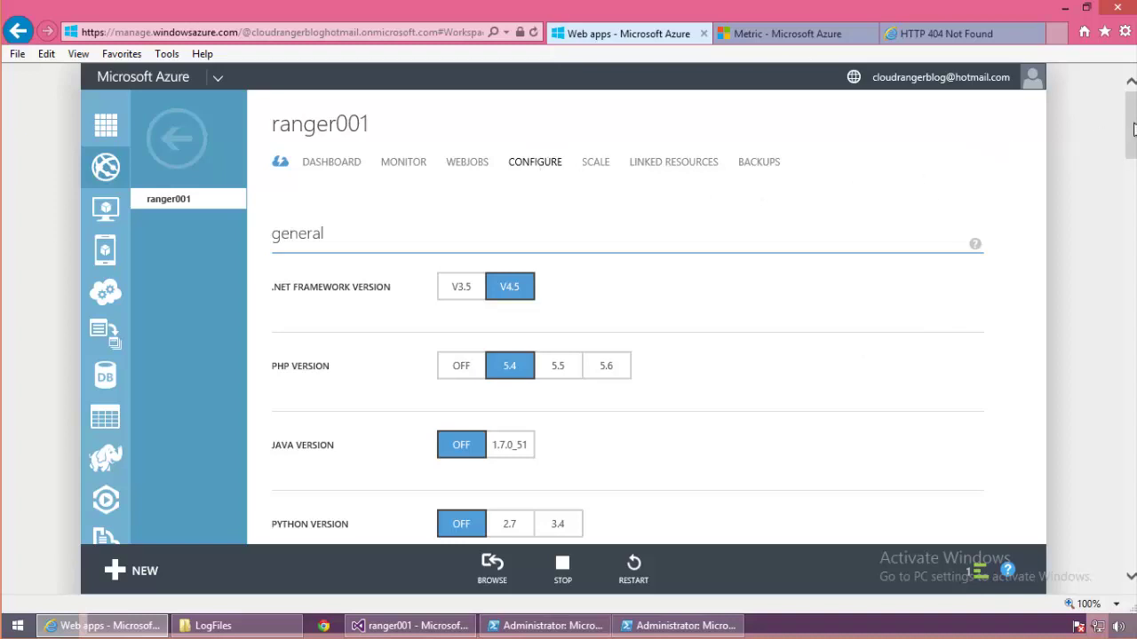
mouse_move(1132, 129)
mouse_down()
mouse_move(1124, 465)
mouse_move(1124, 394)
mouse_move(1121, 410)
mouse_up()
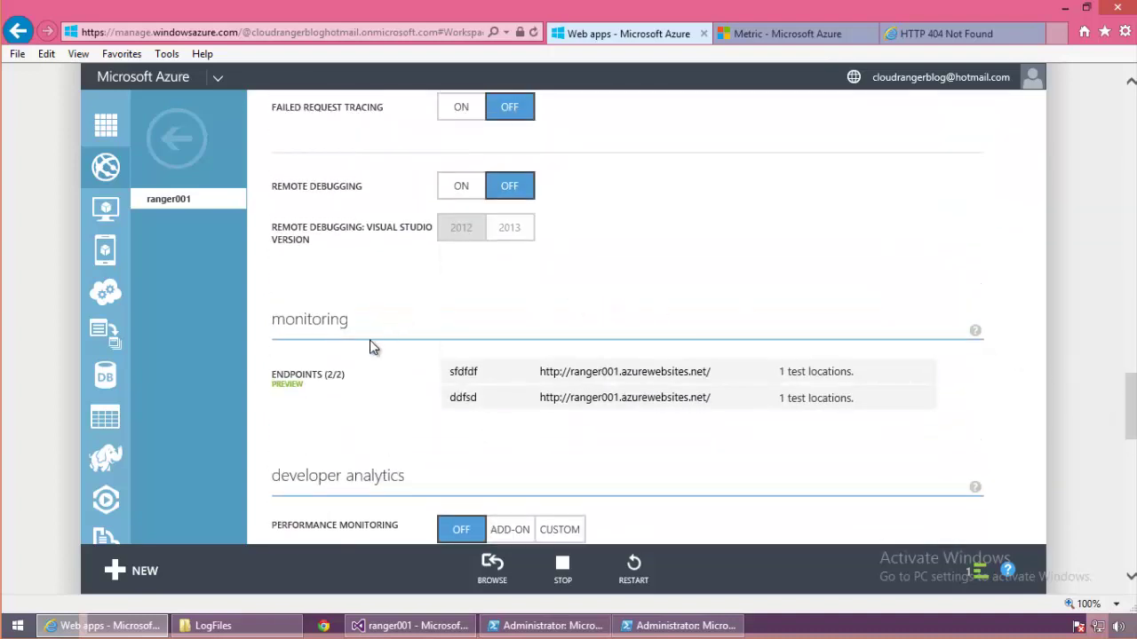
click(477, 372)
click(925, 400)
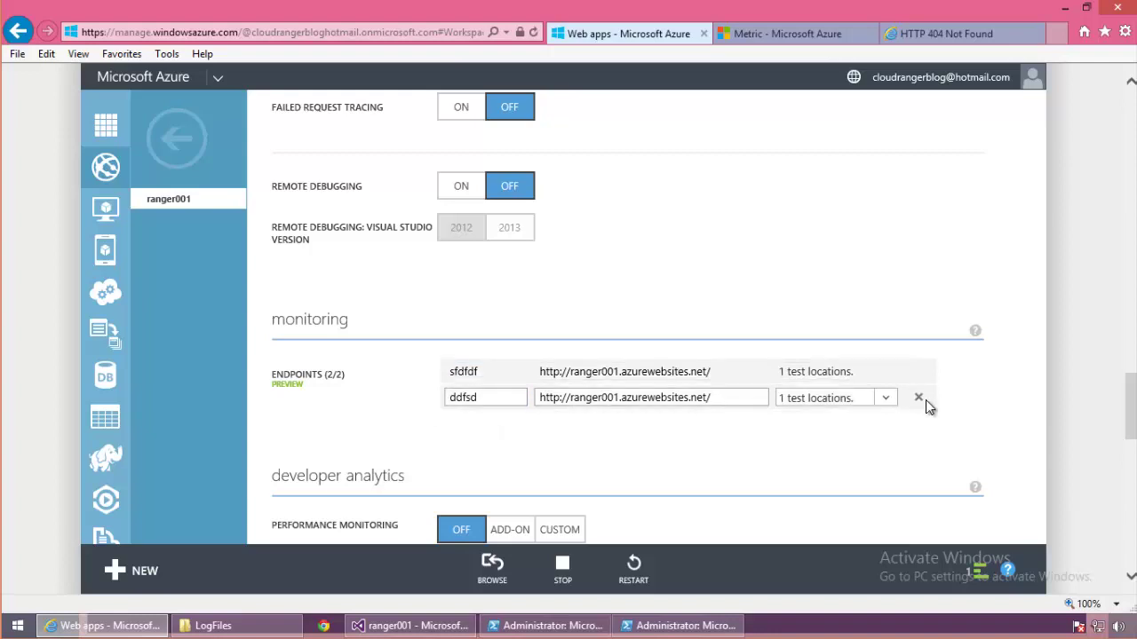
click(920, 399)
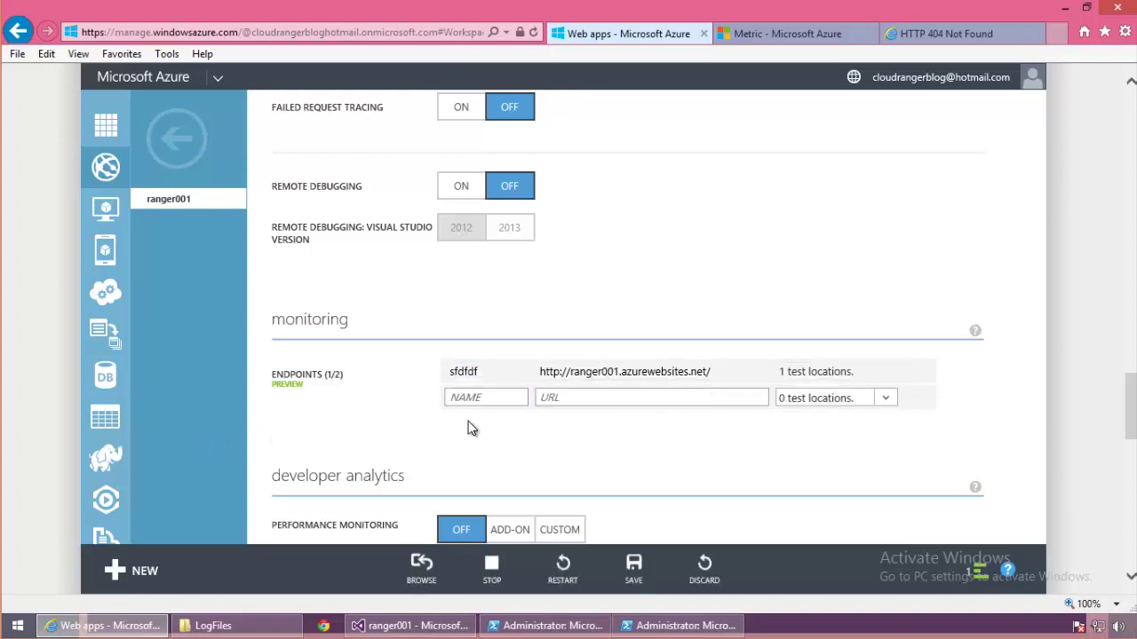
Step: Rename endpoint sfdfdf to testwest, testing from US: CA-San Jose instead of Singapore
click(477, 397)
click(470, 375)
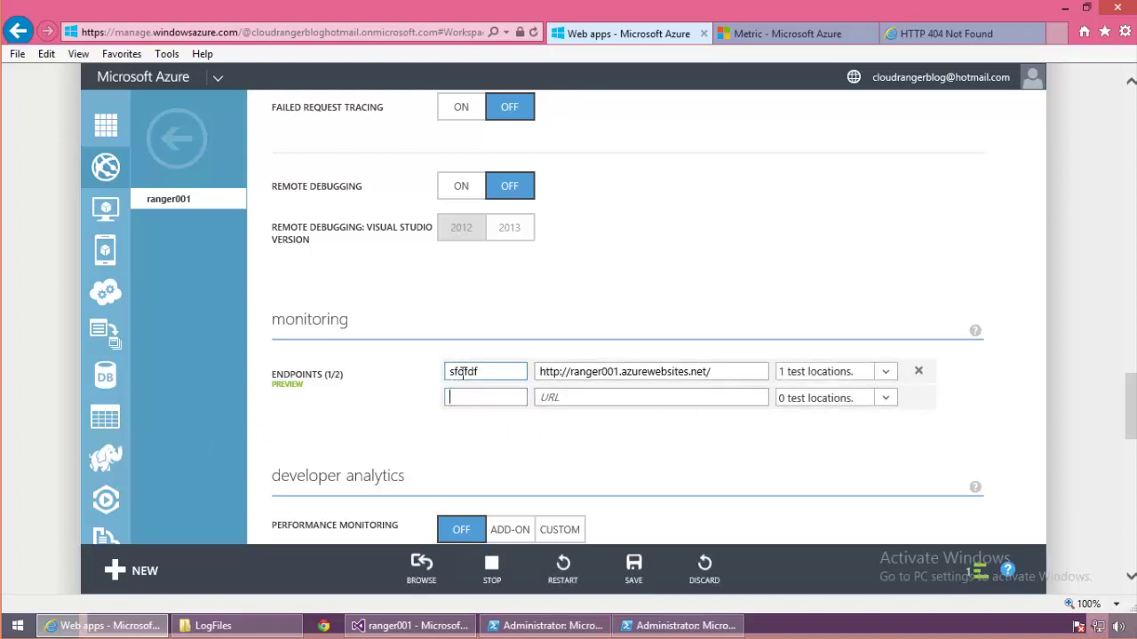
click(493, 371)
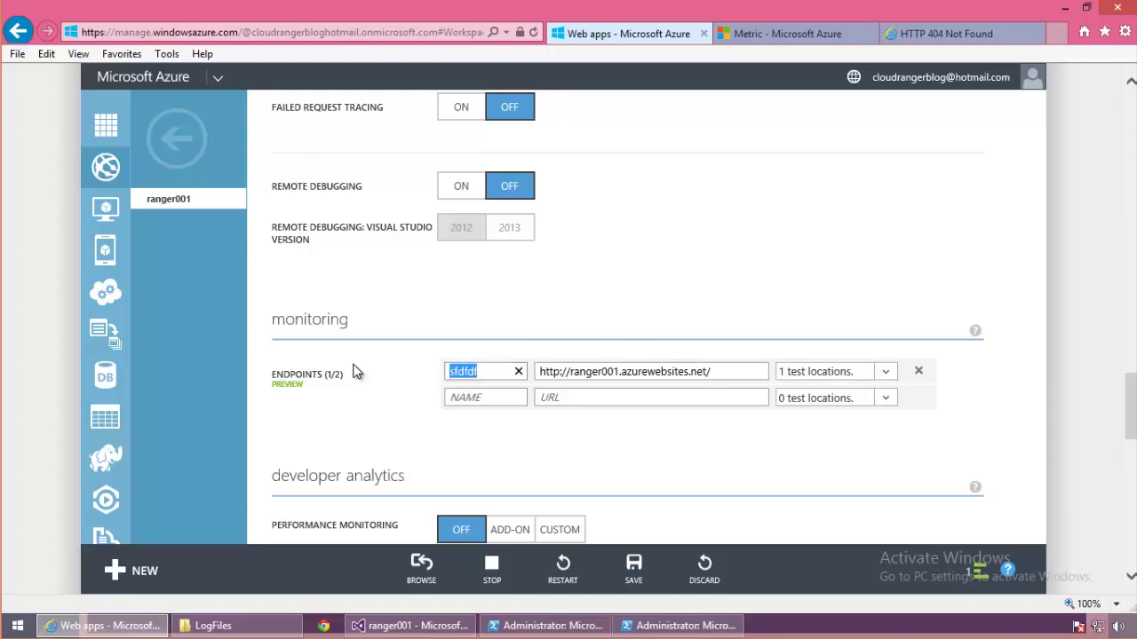
click(489, 398)
text(test-)
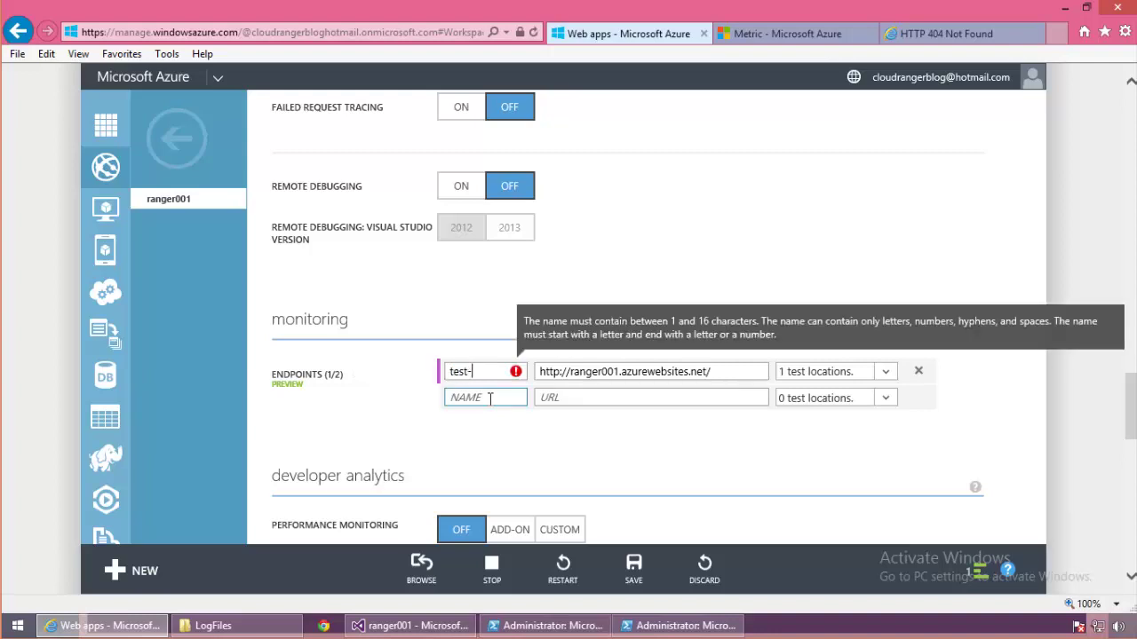
key(BackSpace)
text(west)
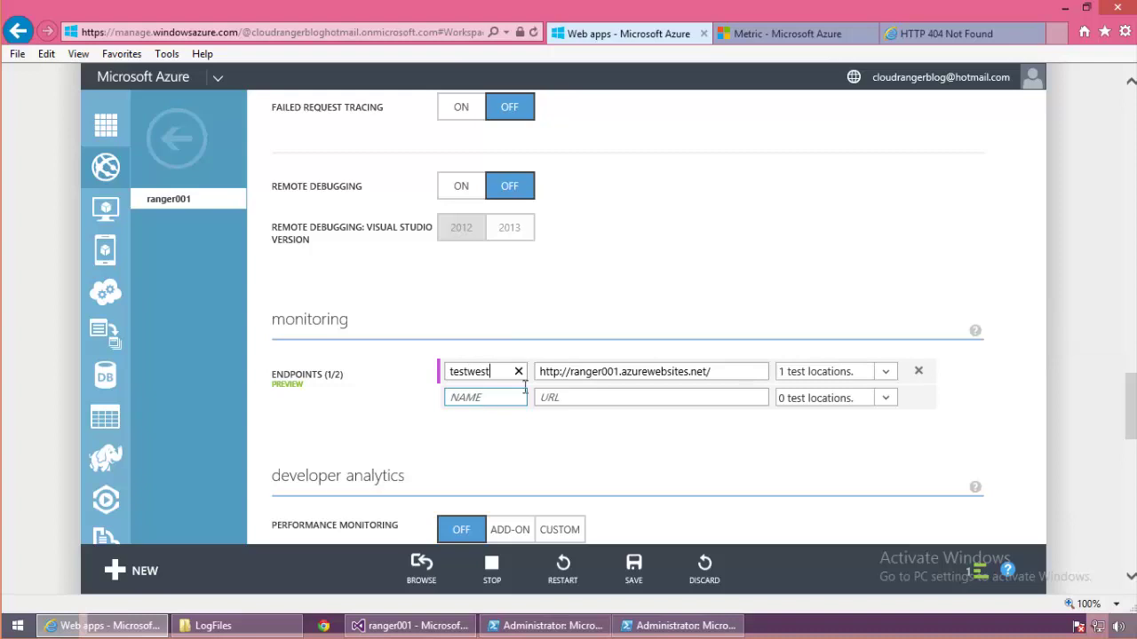
click(886, 372)
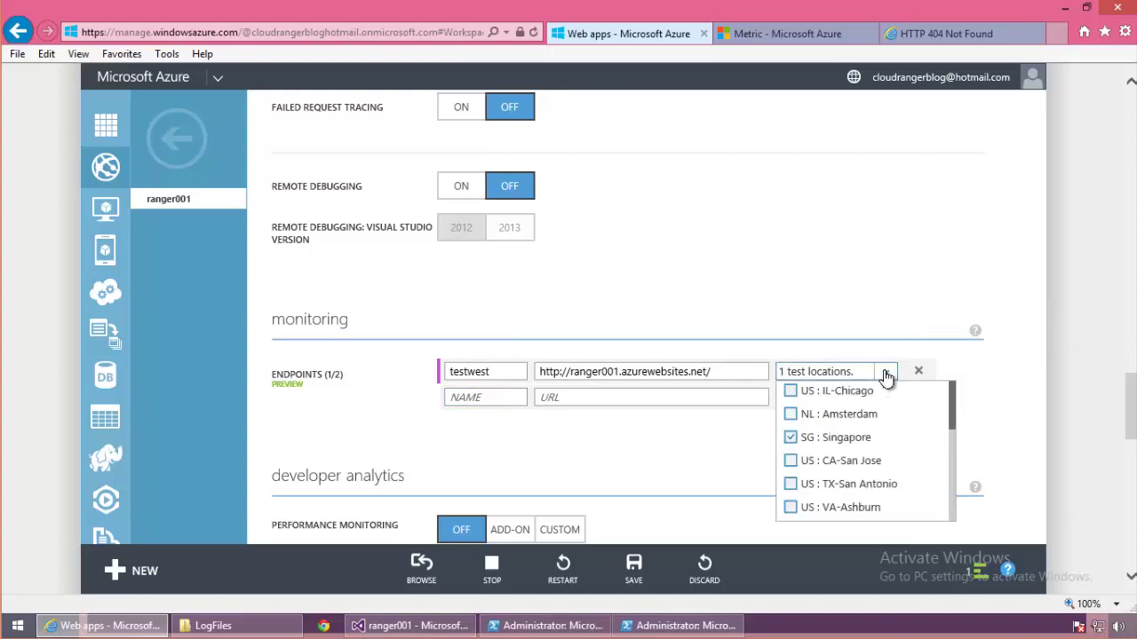
click(810, 449)
drag(952, 417, 947, 441)
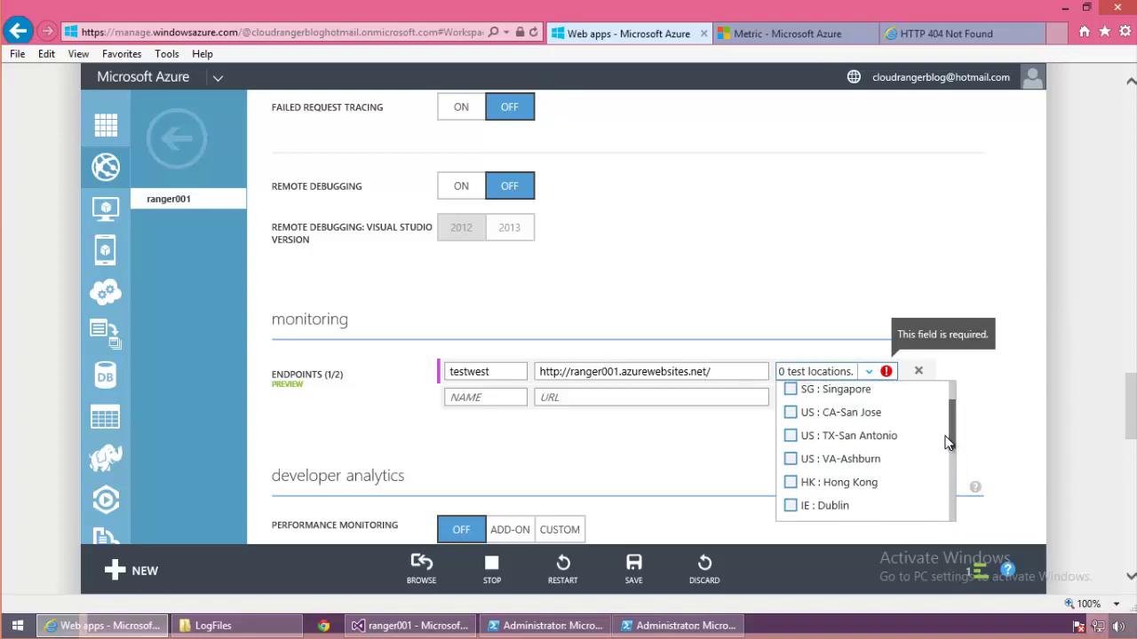
click(793, 416)
click(646, 450)
Step: Add a testasia endpoint tested from SG: Singapore
click(482, 396)
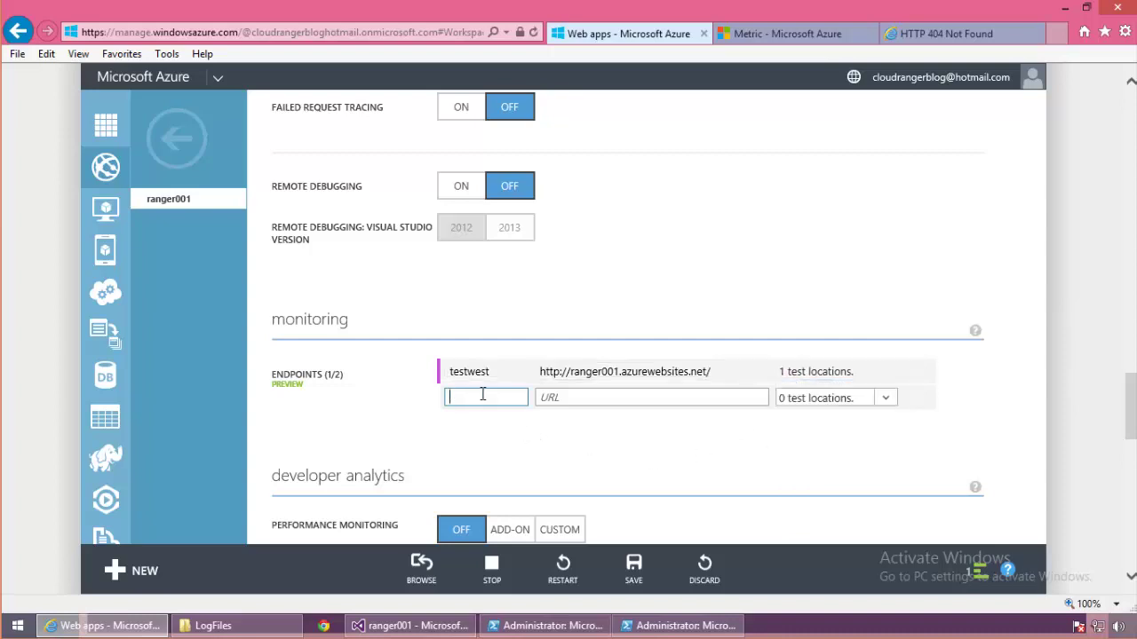
text(testeast)
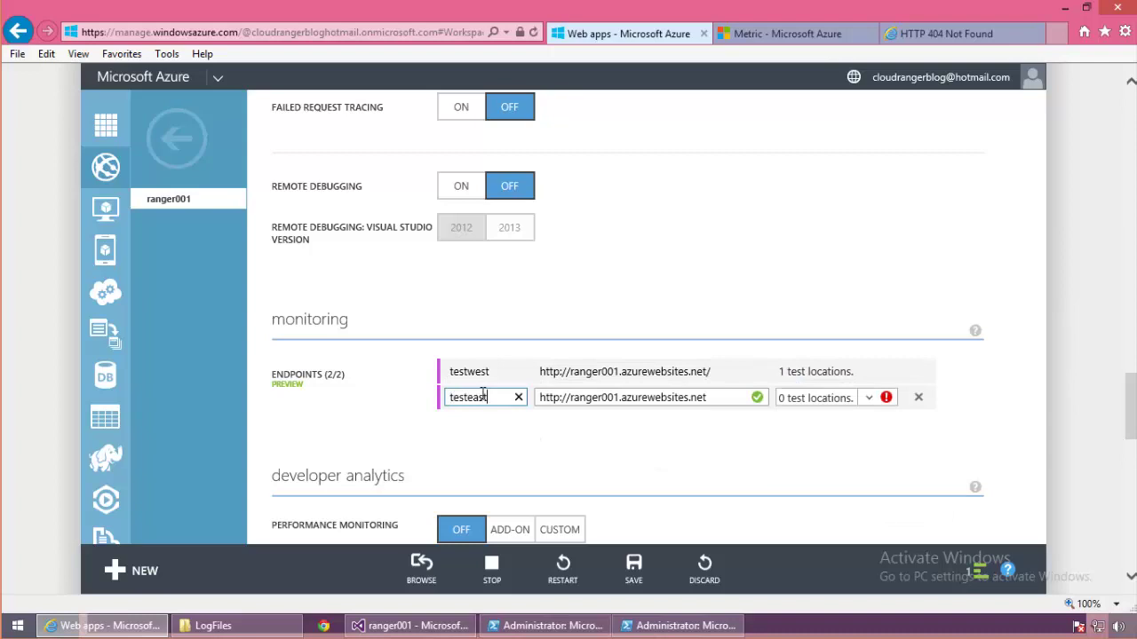
drag(463, 397, 530, 412)
text(asia)
click(867, 400)
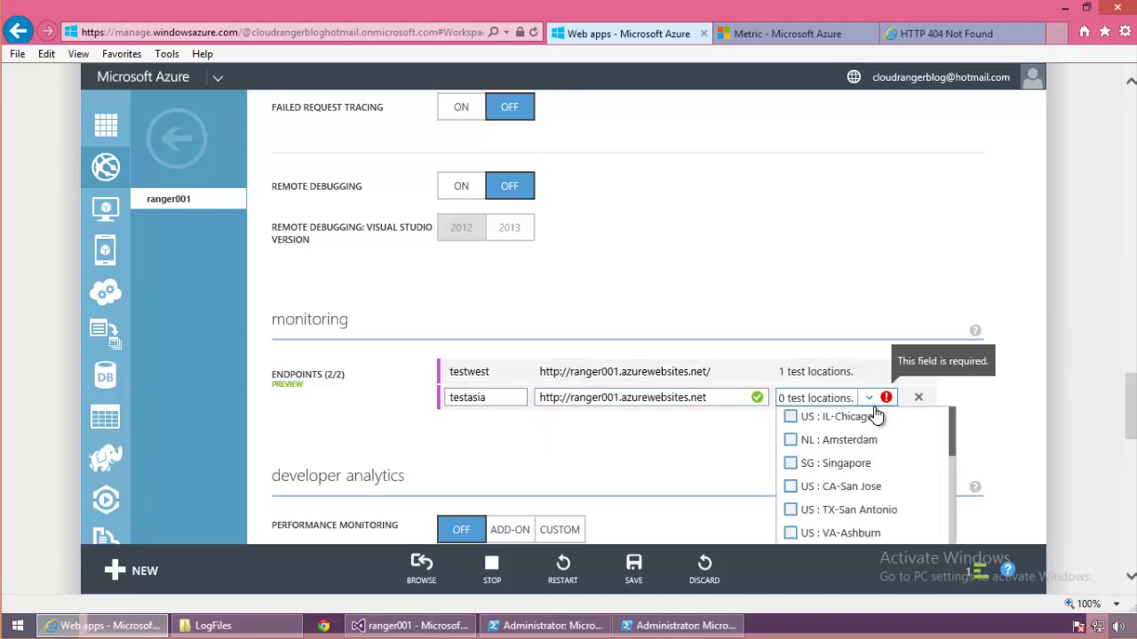
click(799, 464)
click(685, 464)
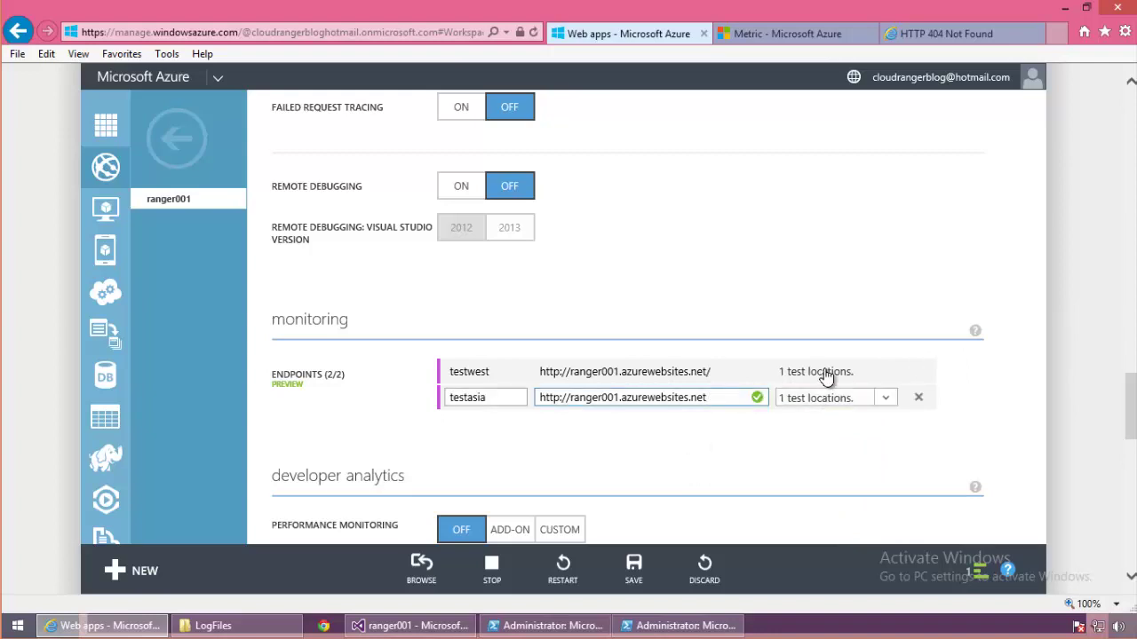
mouse_move(825, 385)
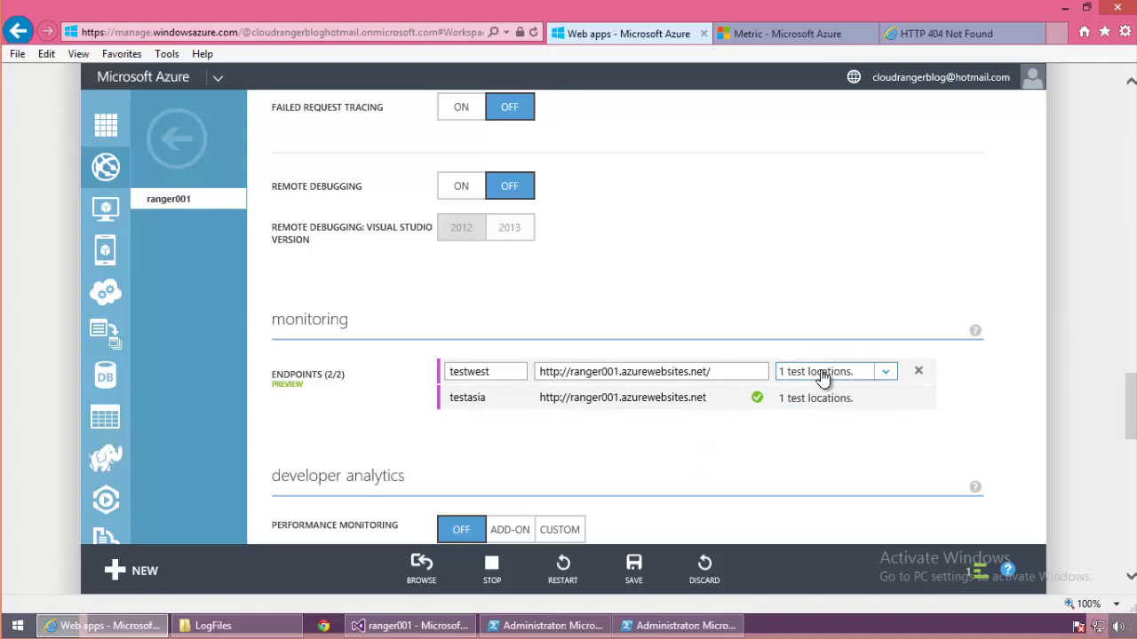
click(930, 31)
Step: Strip the bogus path from the 404 page's address to load ranger001's Hello World! root
click(318, 32)
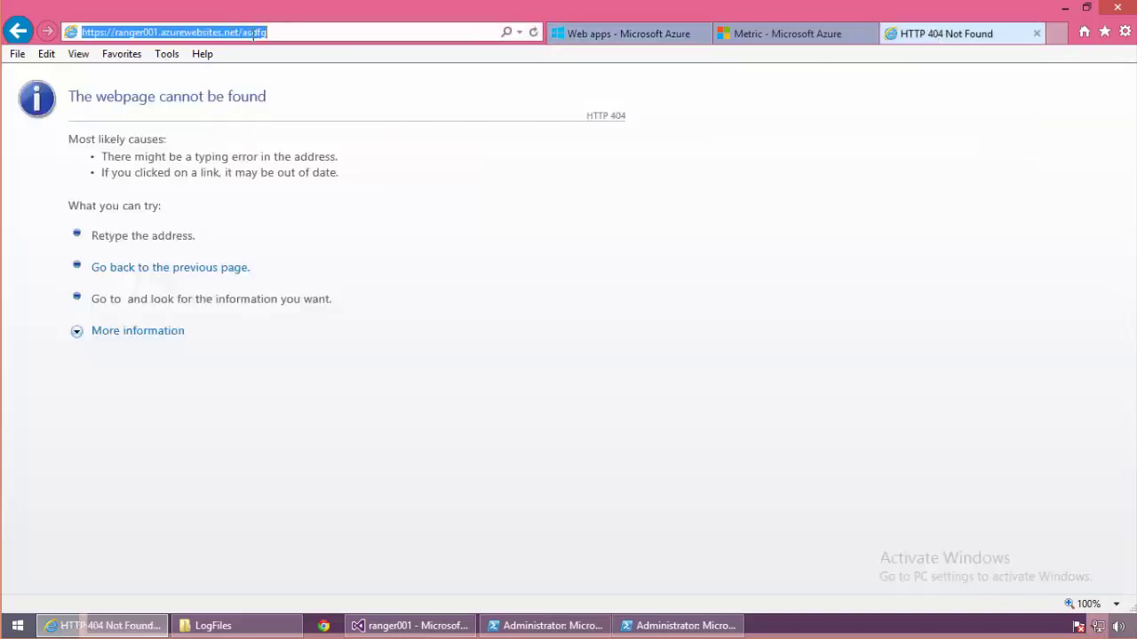
drag(252, 32, 267, 32)
key(BackSpace)
key(BackSpace)
key(BackSpace)
key(Return)
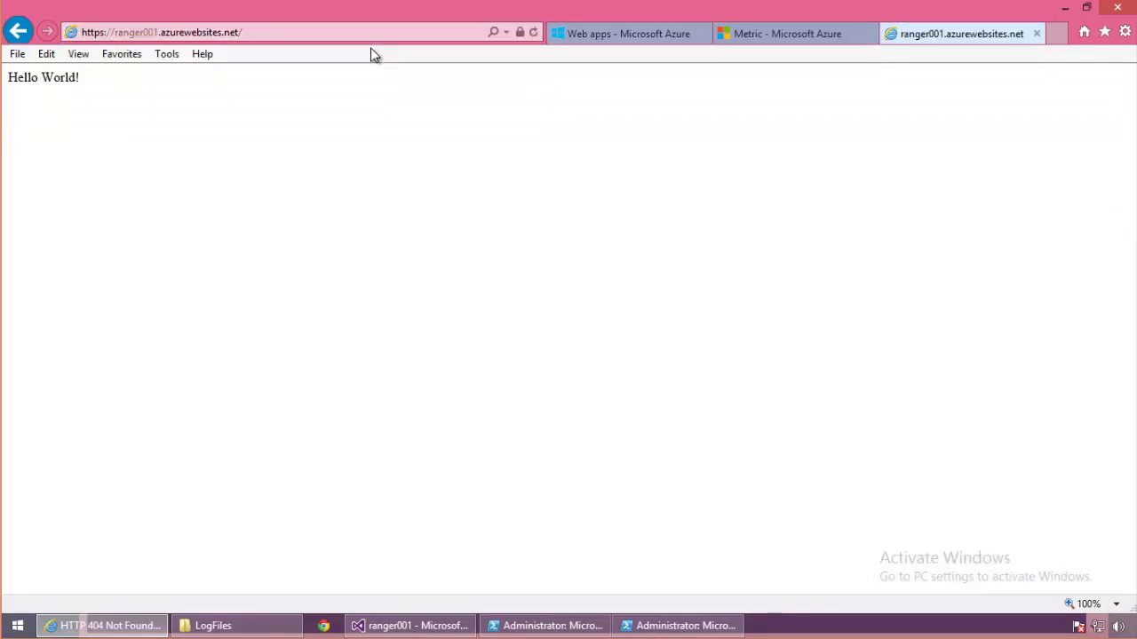
Step: Return to ranger001's configure page and review endpoints, now reverted to sfdfdf and ddfsd
click(644, 37)
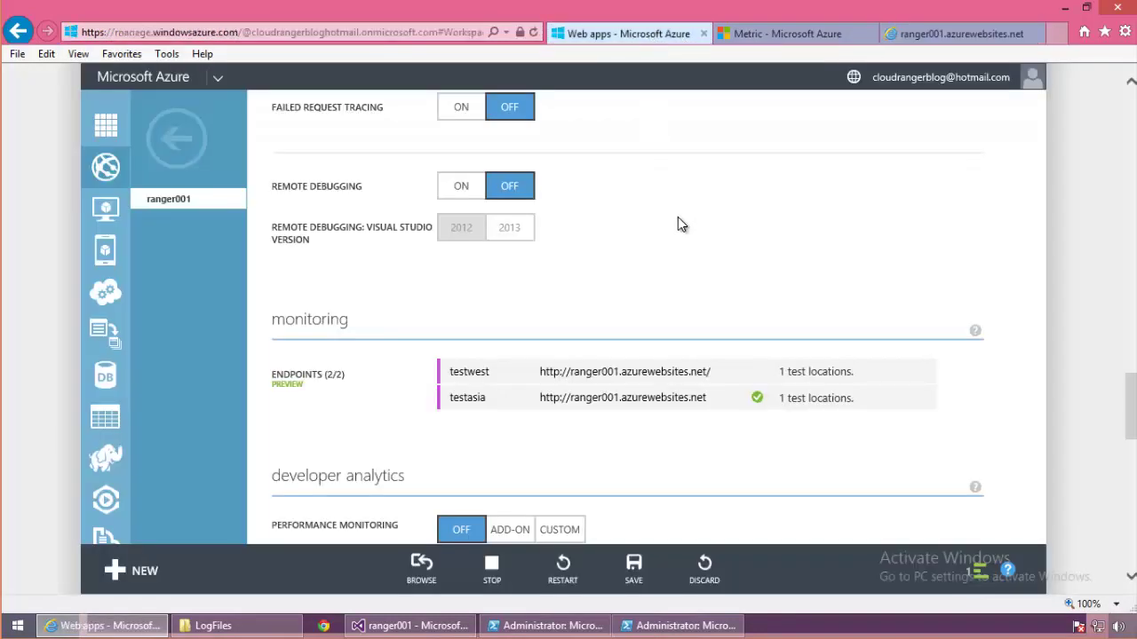
click(668, 372)
mouse_move(579, 388)
mouse_move(568, 373)
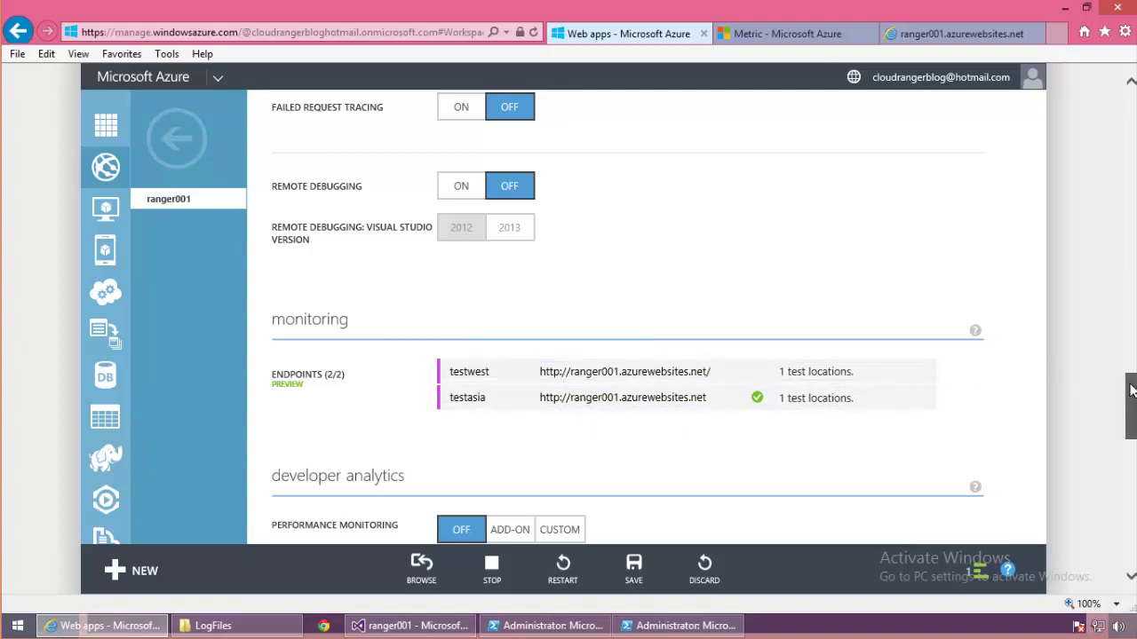
scroll(1131, 393, down, 3)
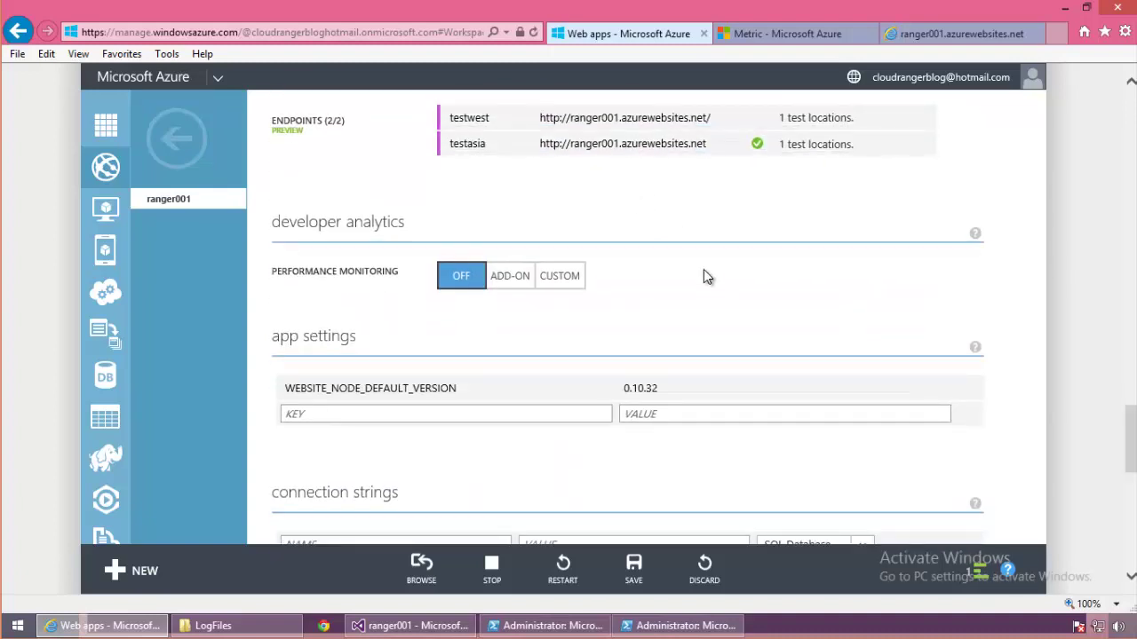
scroll(719, 286, up, 2)
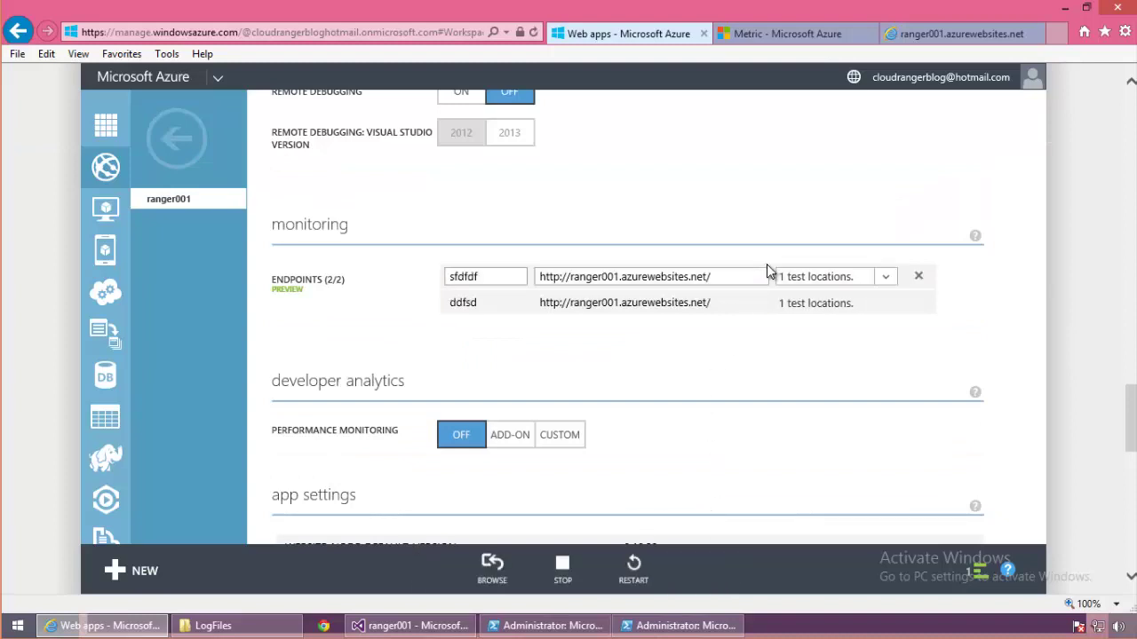
scroll(767, 262, up, 15)
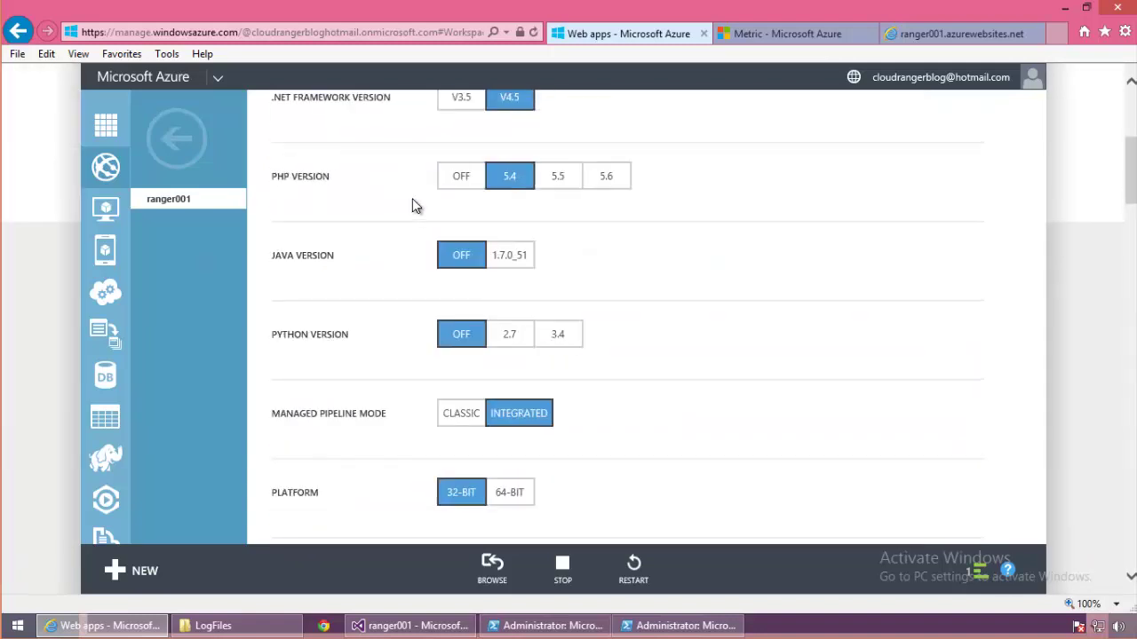
scroll(412, 204, up, 2)
Step: Show ranger001's dashboard and highlight web endpoint status: ddfsd and sfdfdf OK at 4:35 AM
click(325, 163)
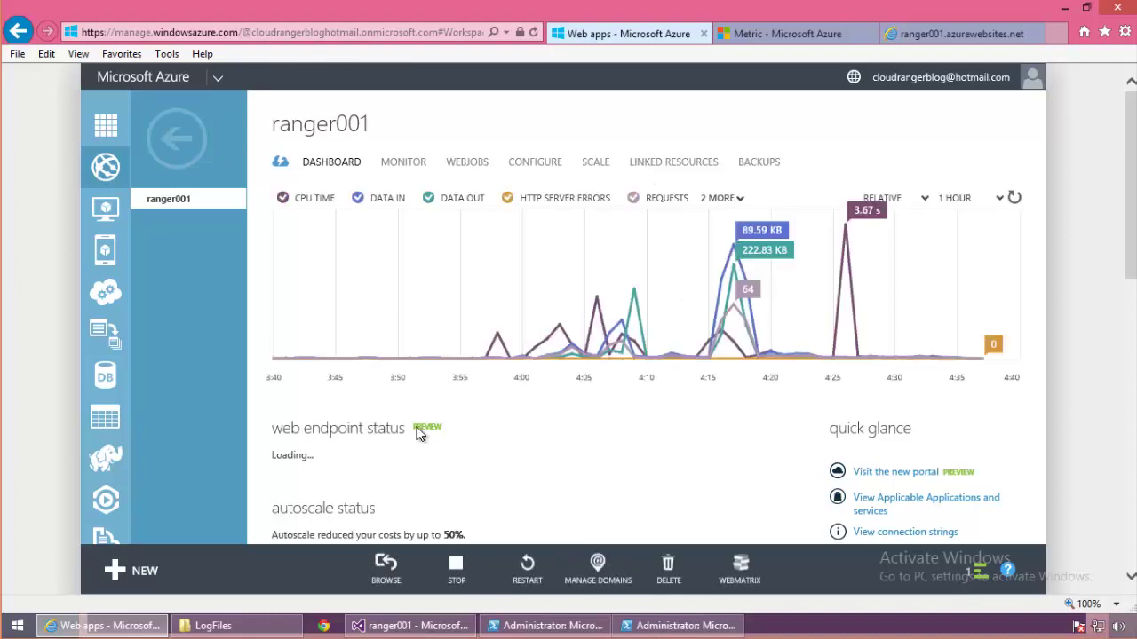
drag(274, 430, 366, 430)
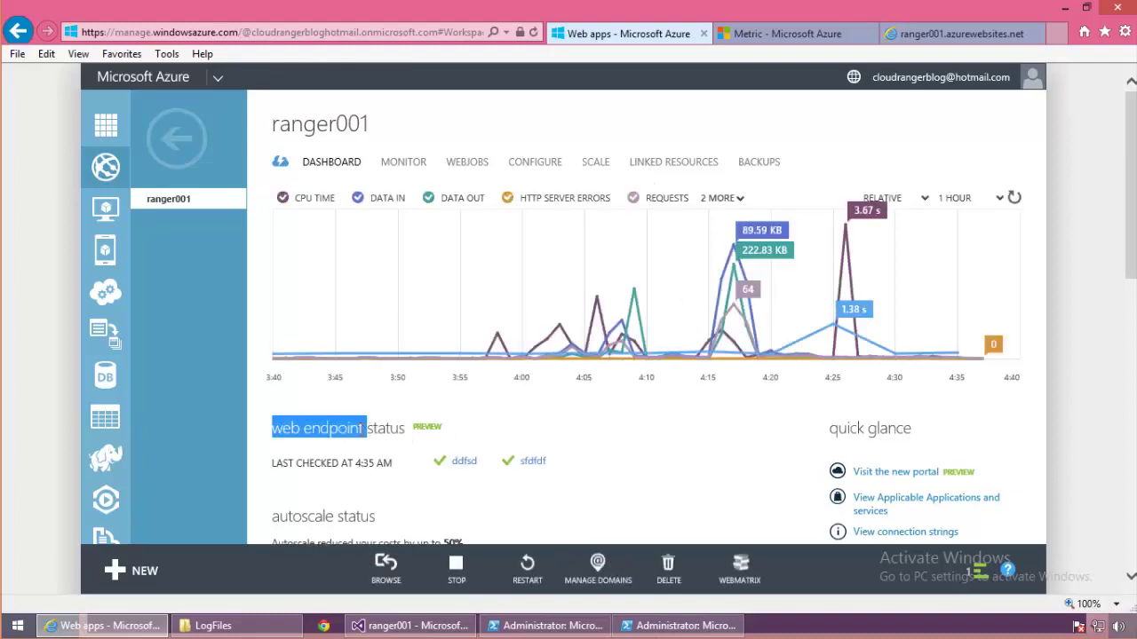
click(276, 463)
drag(274, 461, 411, 463)
drag(584, 465, 440, 469)
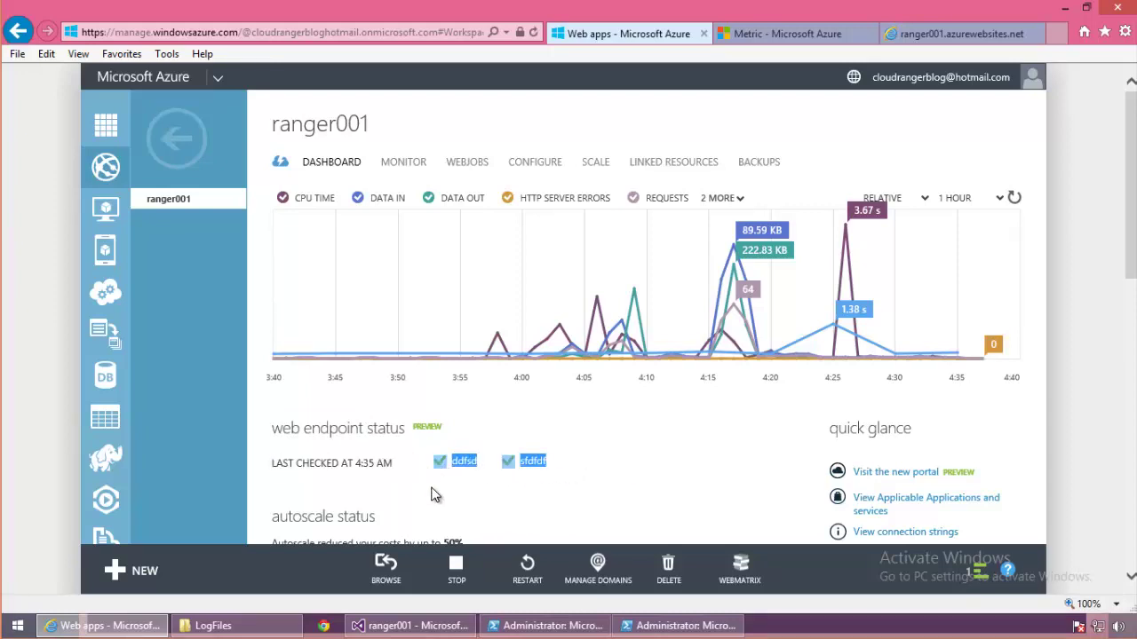
click(428, 478)
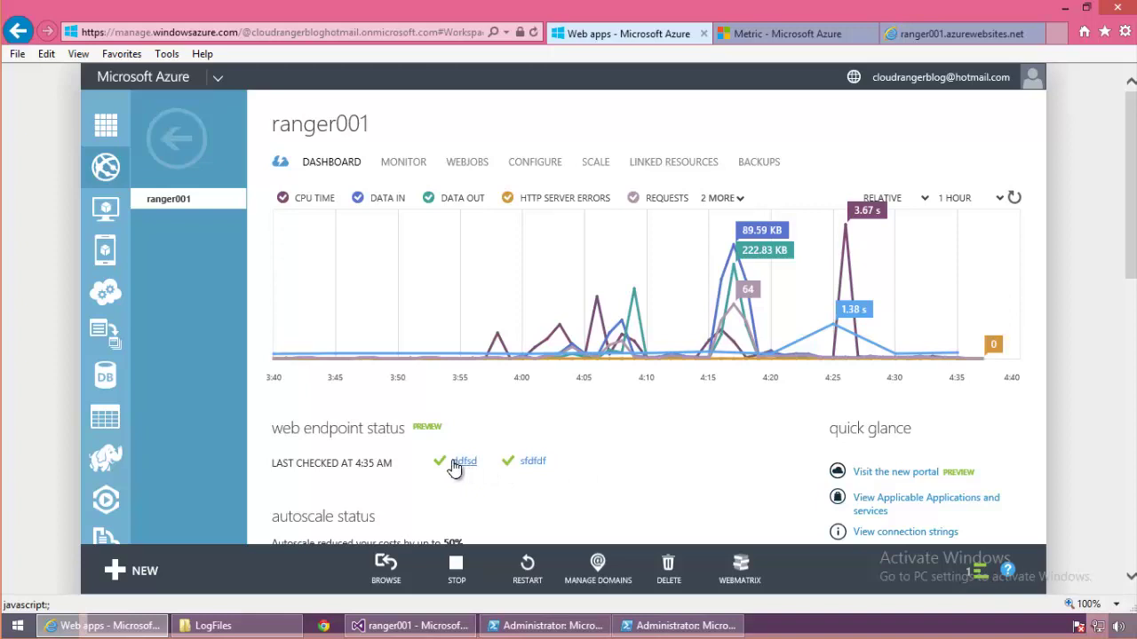
Step: Open ddfsd's detailed test results and point out the 1 s and 239 ms response times
click(464, 463)
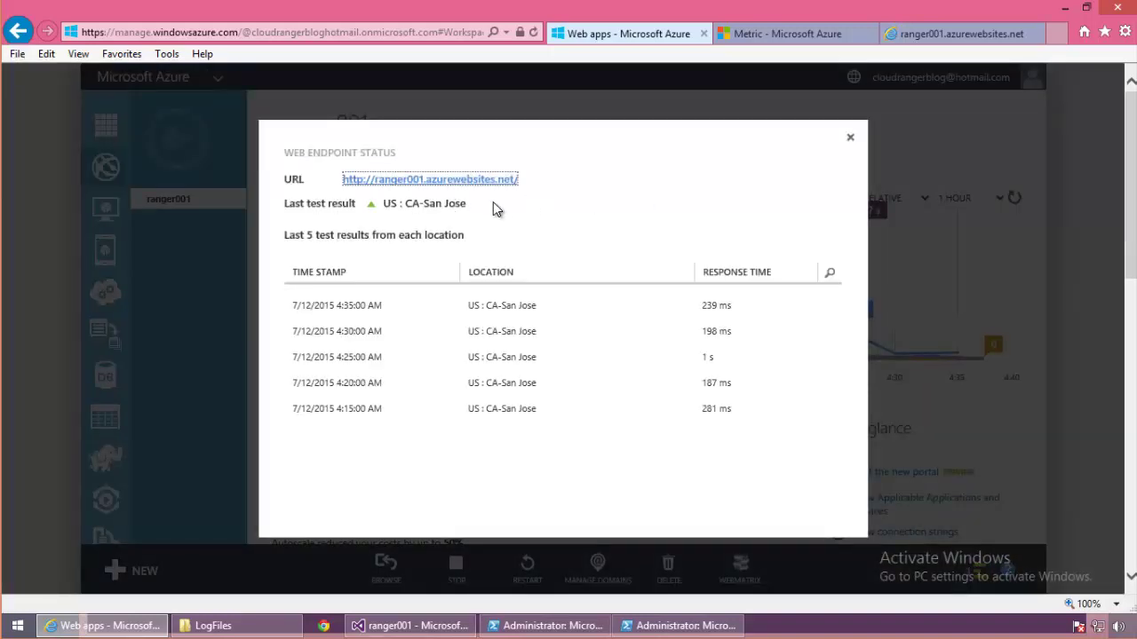
mouse_move(464, 205)
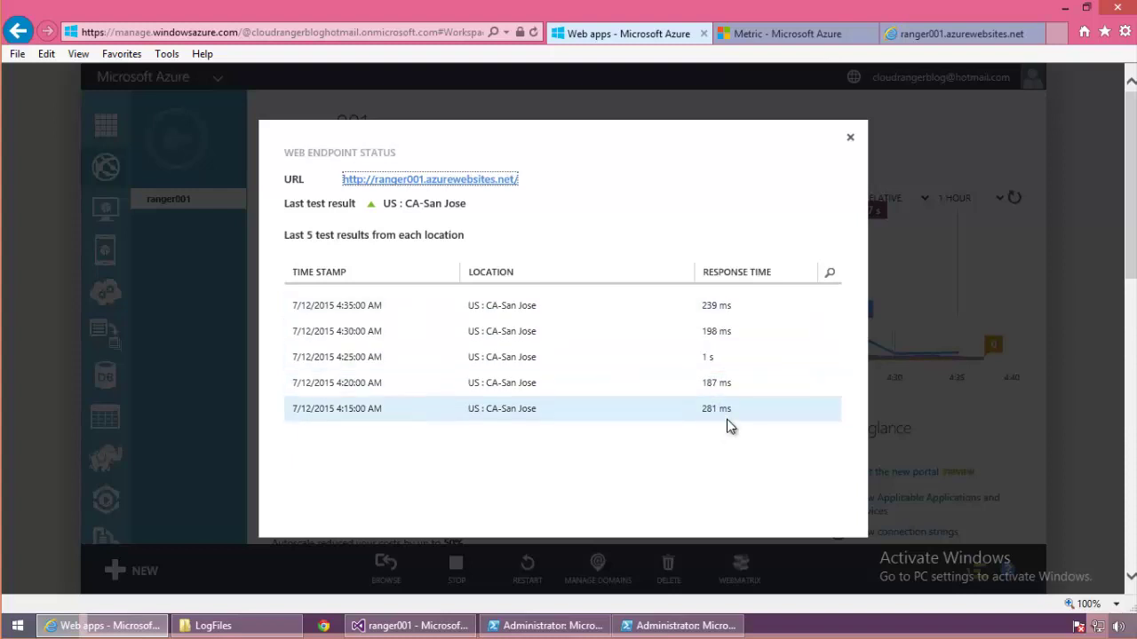
click(722, 359)
double_click(707, 358)
click(725, 361)
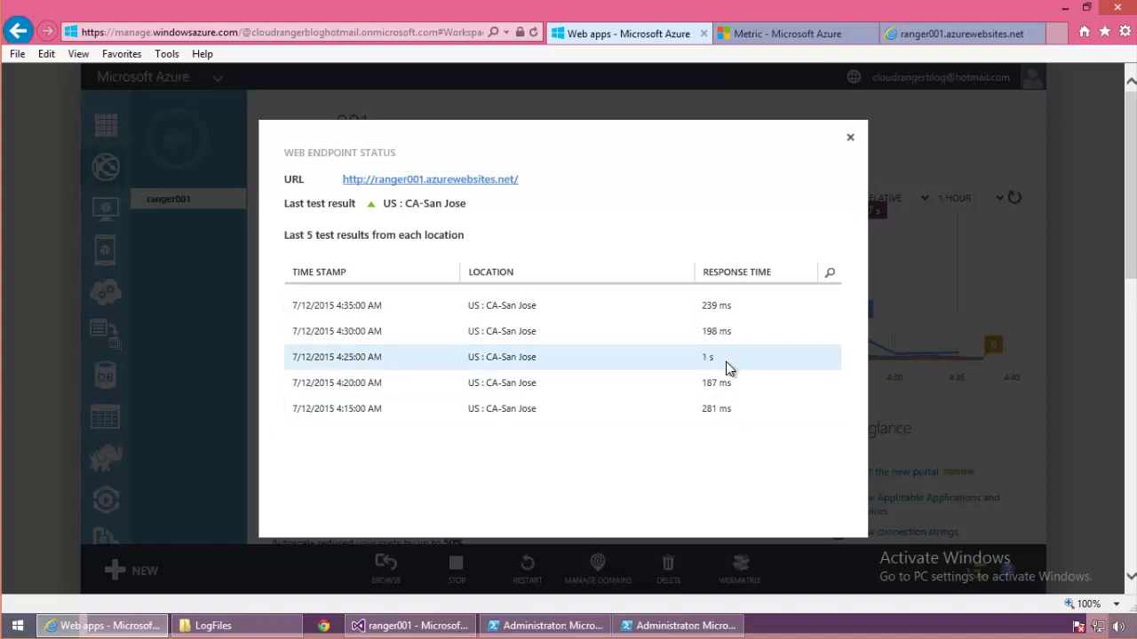
double_click(730, 307)
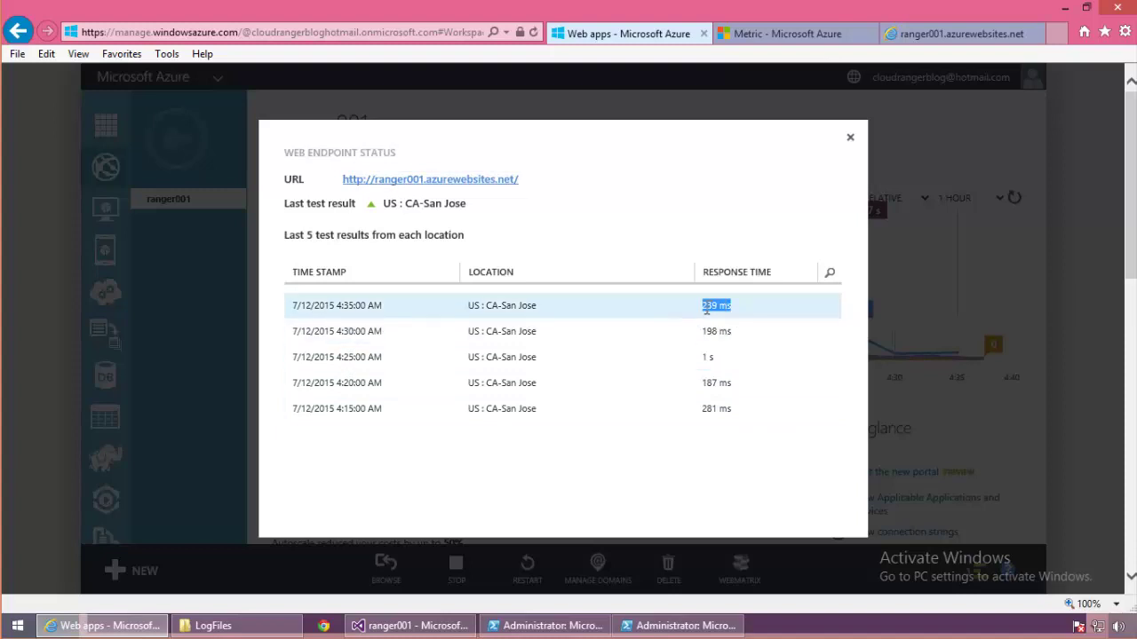
double_click(707, 357)
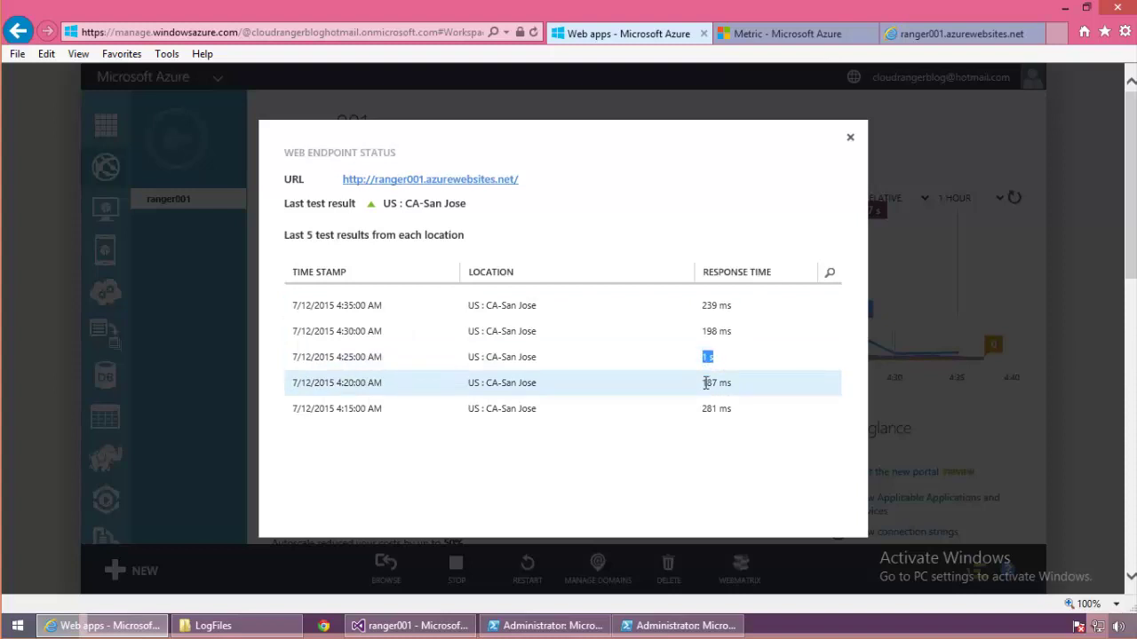
Step: Check the live site, pick out the 187, 198 and 239 ms results, and close the results
click(938, 26)
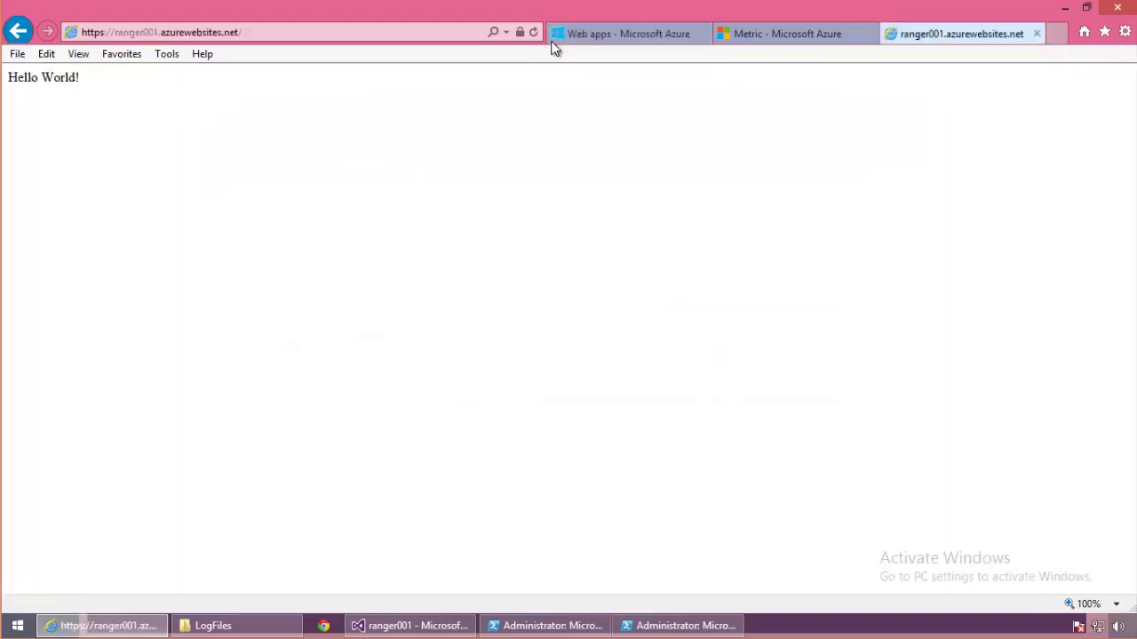
click(581, 34)
double_click(709, 386)
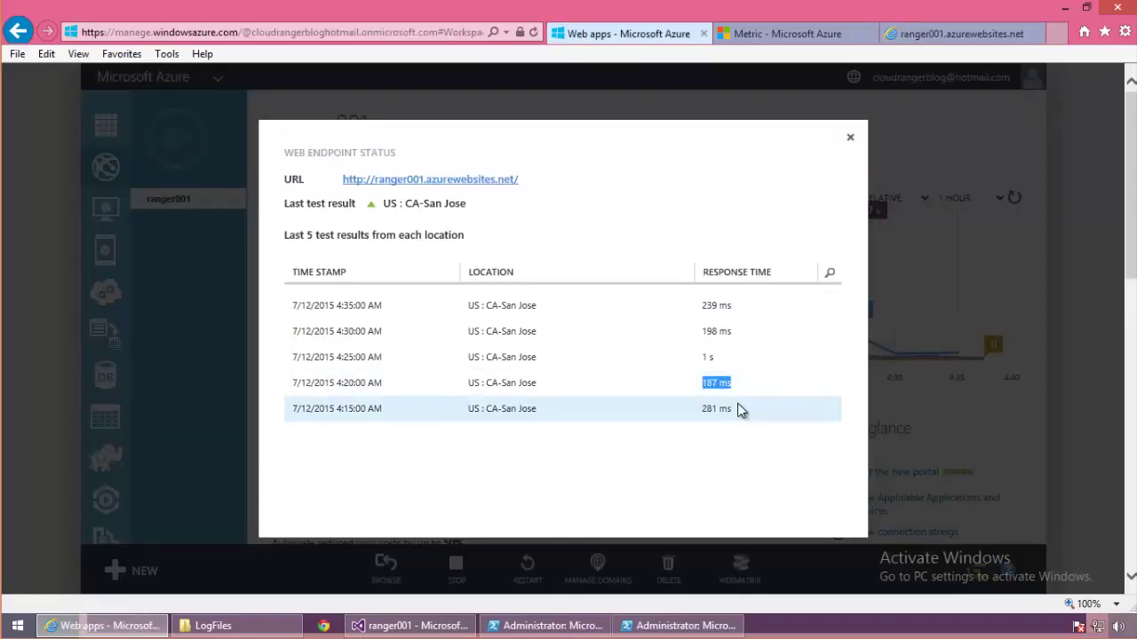
double_click(714, 331)
double_click(710, 305)
click(745, 488)
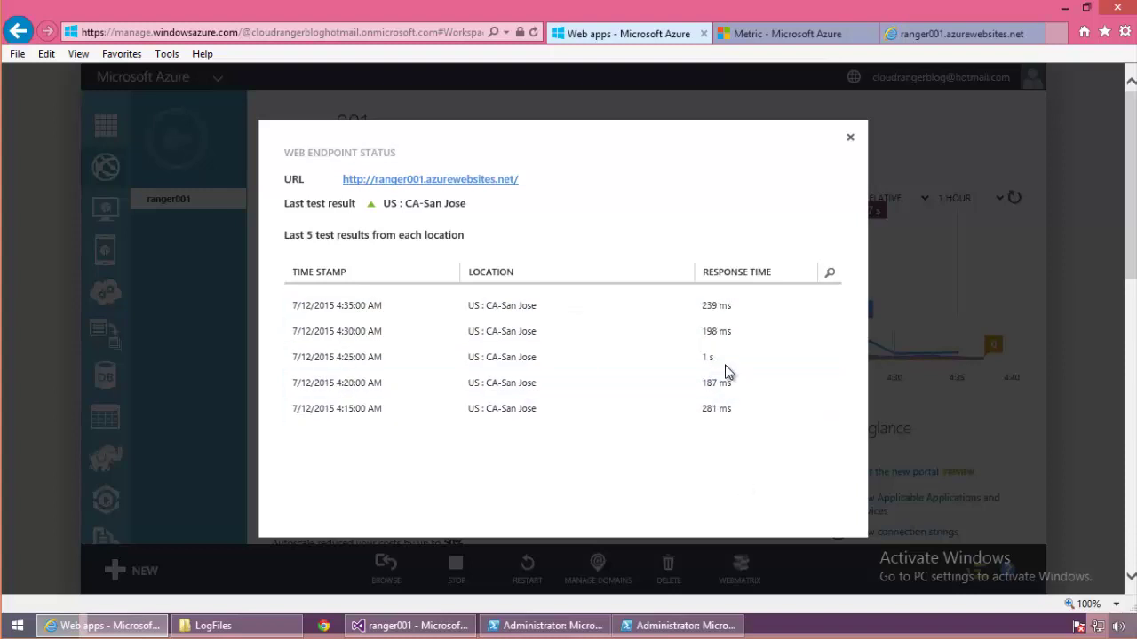
click(853, 138)
scroll(1101, 380, down, 3)
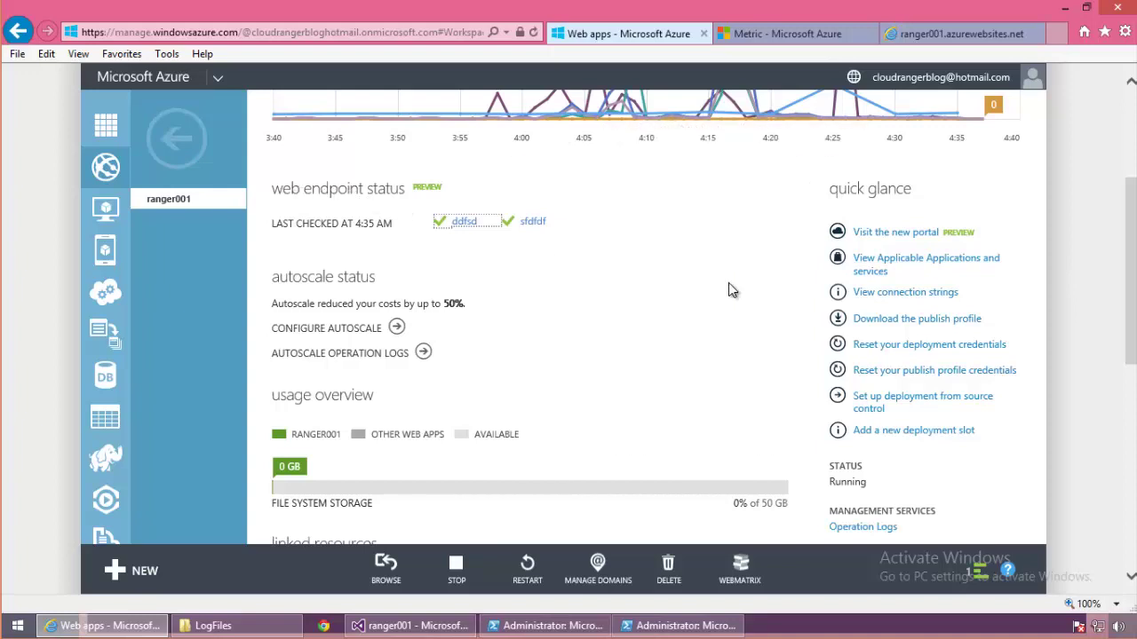
scroll(734, 289, up, 3)
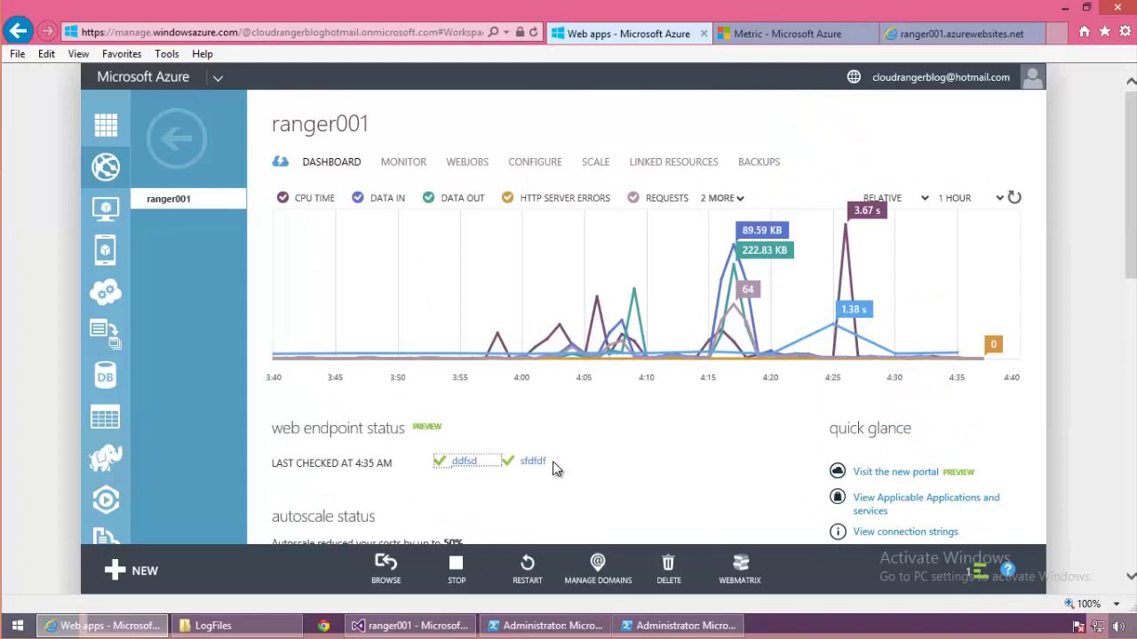
click(781, 33)
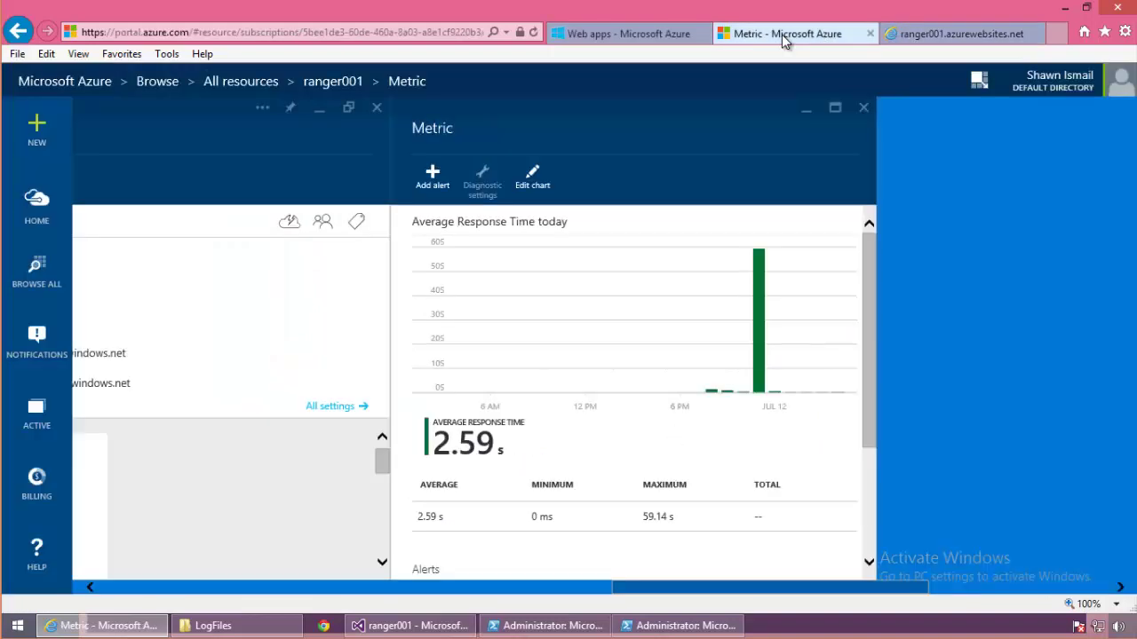
click(863, 110)
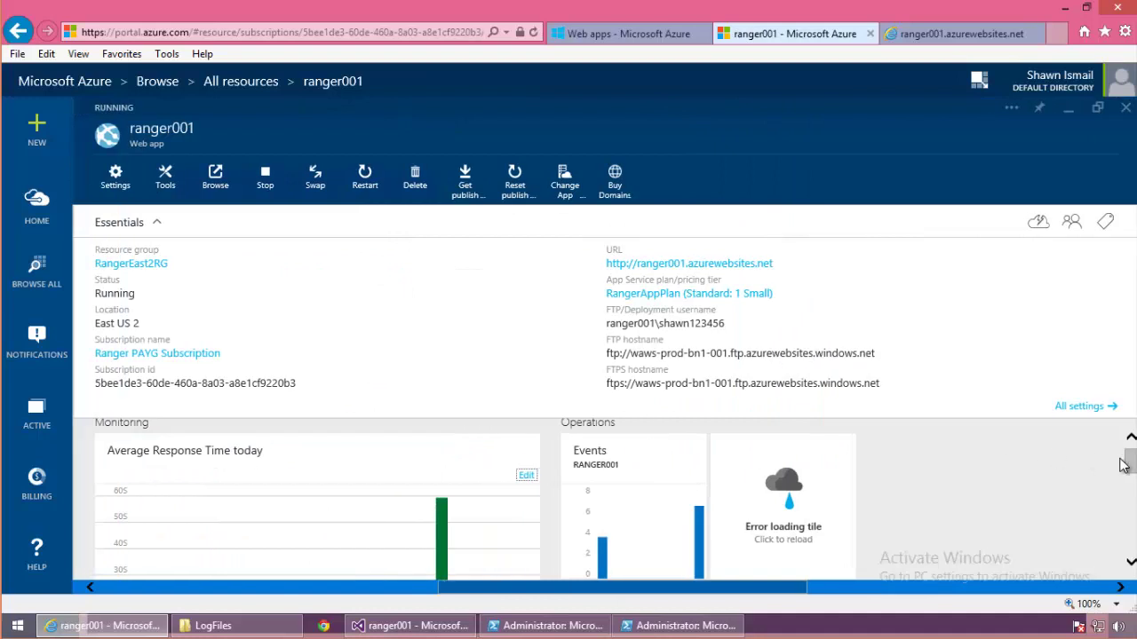
scroll(1128, 471, down, 3)
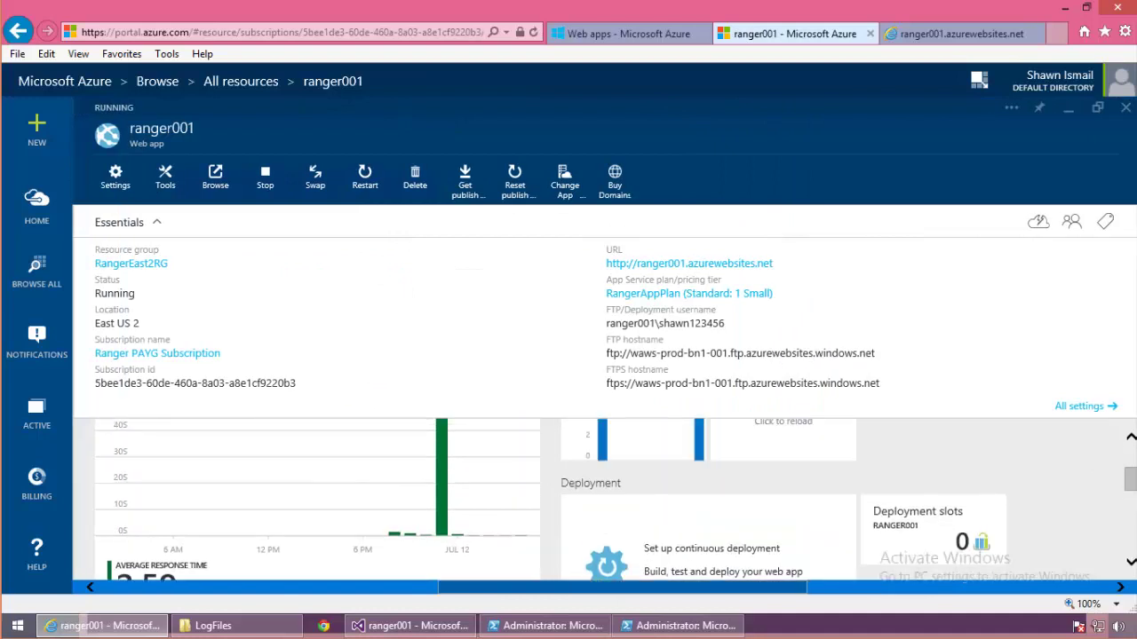
scroll(604, 501, down, 2)
scroll(236, 474, up, 2)
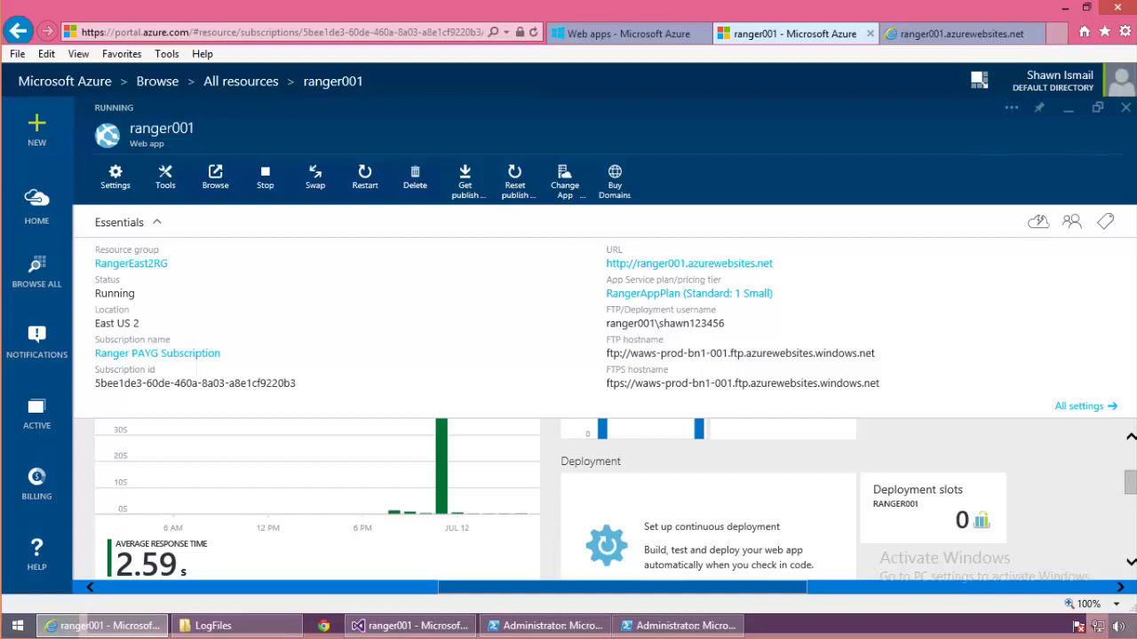
click(1087, 410)
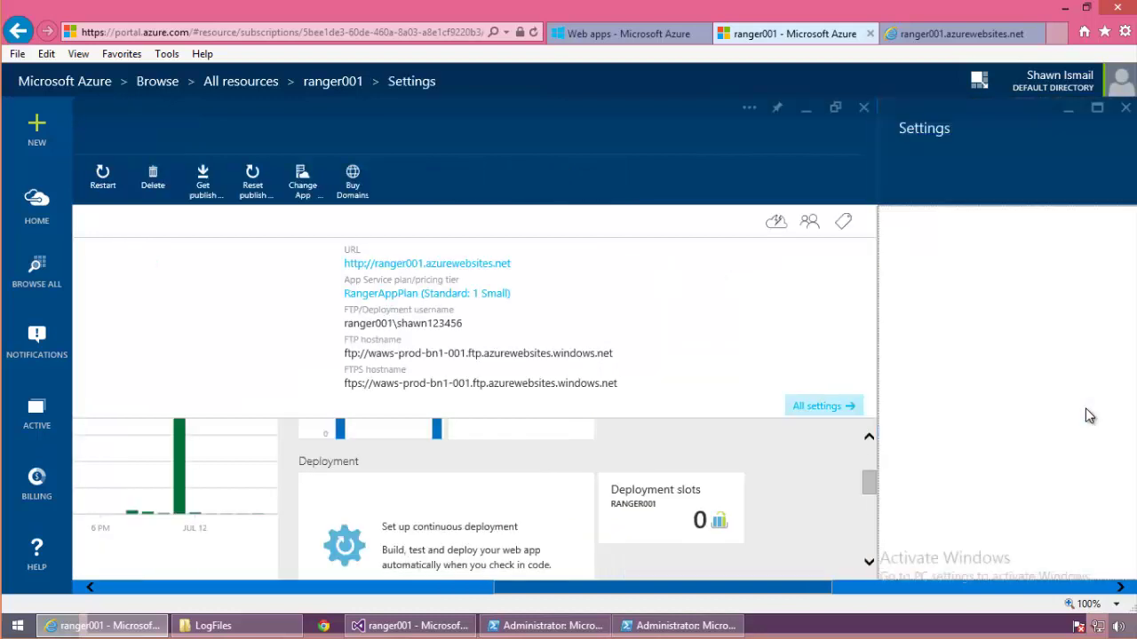
drag(1130, 317, 1128, 230)
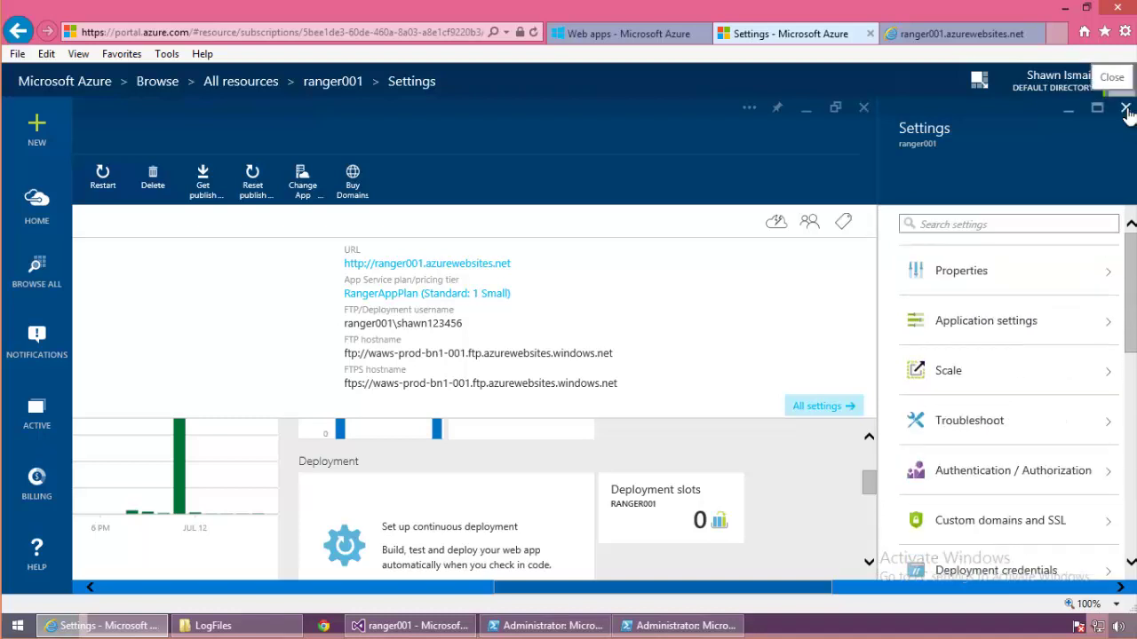
click(1126, 108)
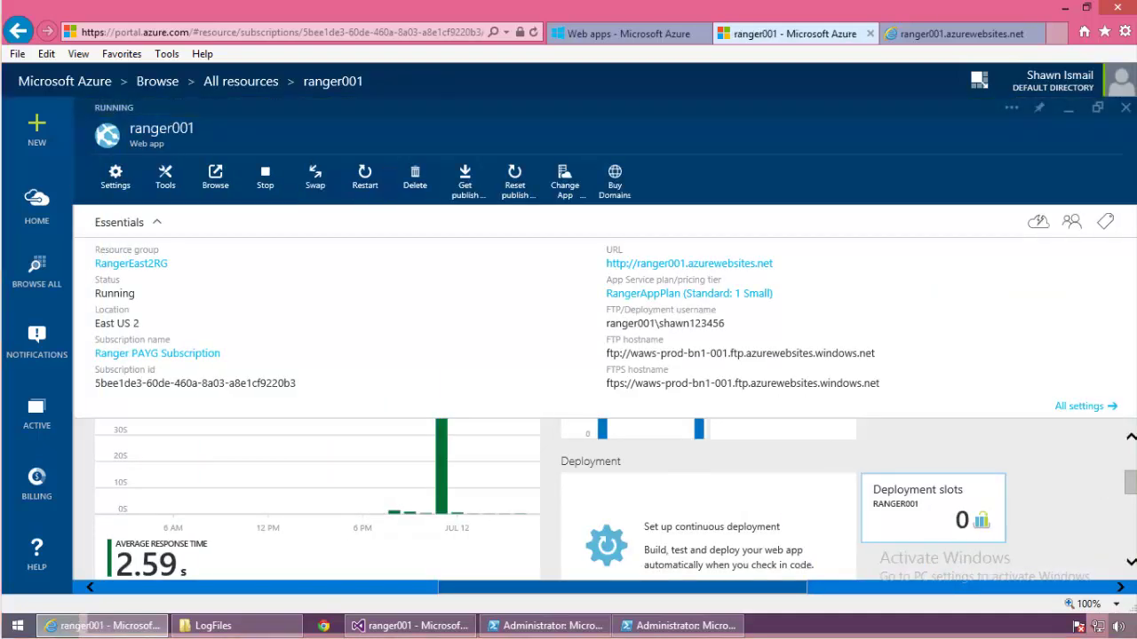
click(1131, 438)
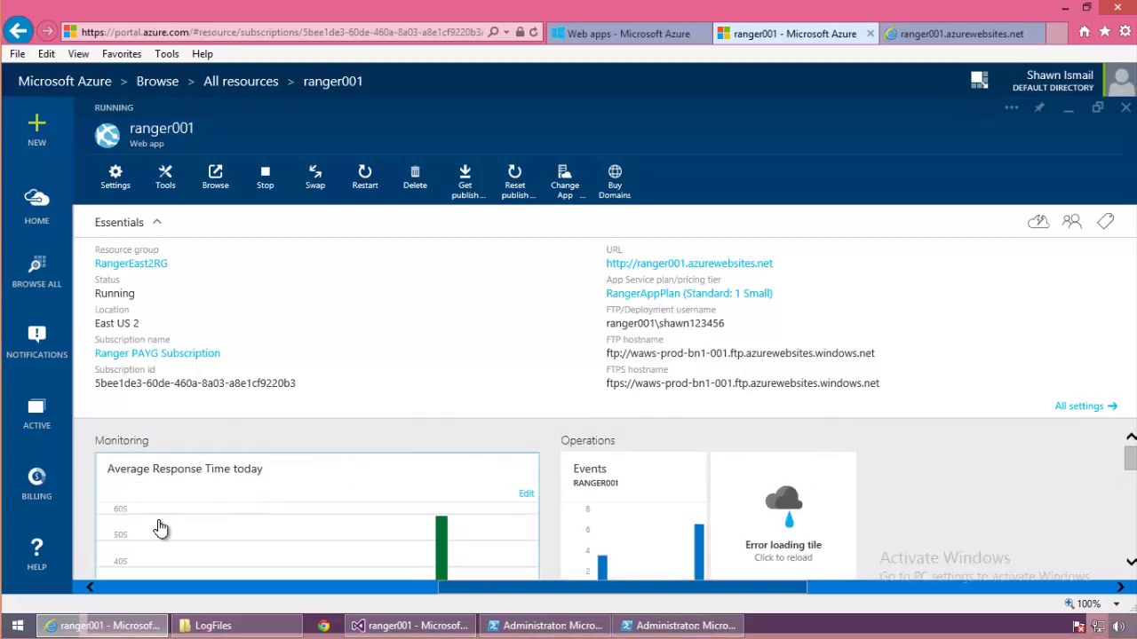
click(276, 524)
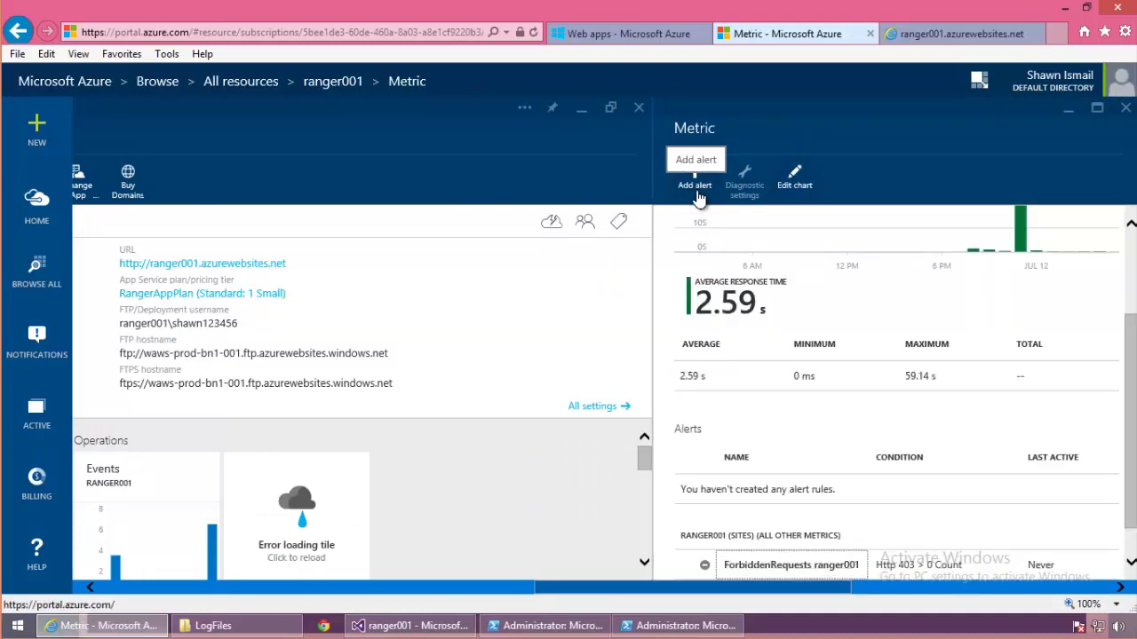
Step: Start a new alert rule named CPUAlert on the CPU Time metric
click(696, 183)
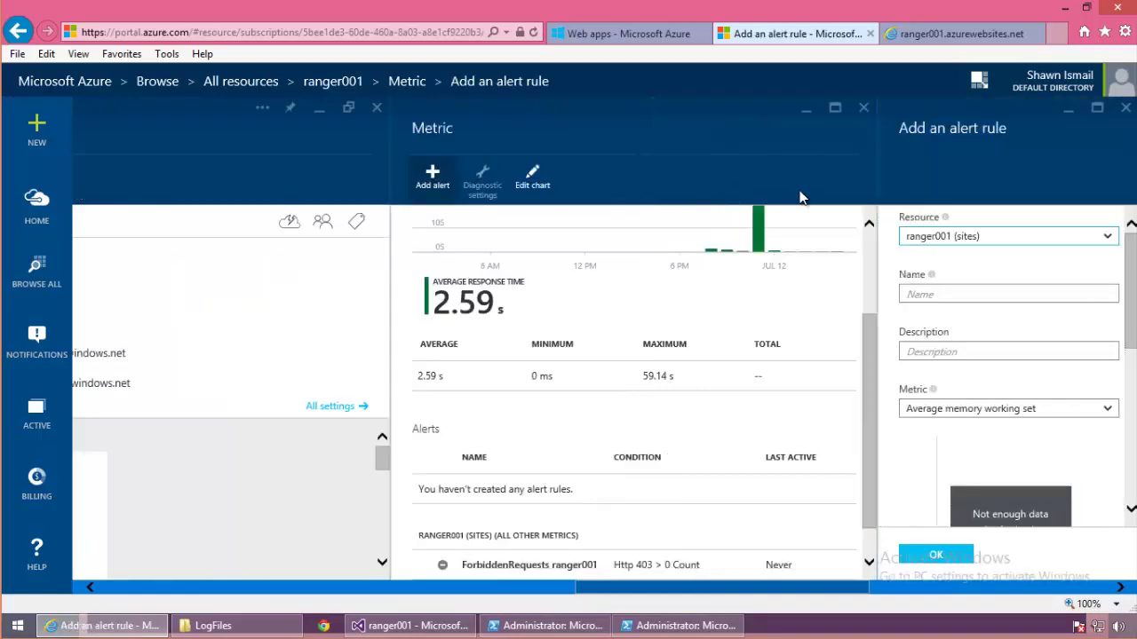
click(920, 240)
click(921, 296)
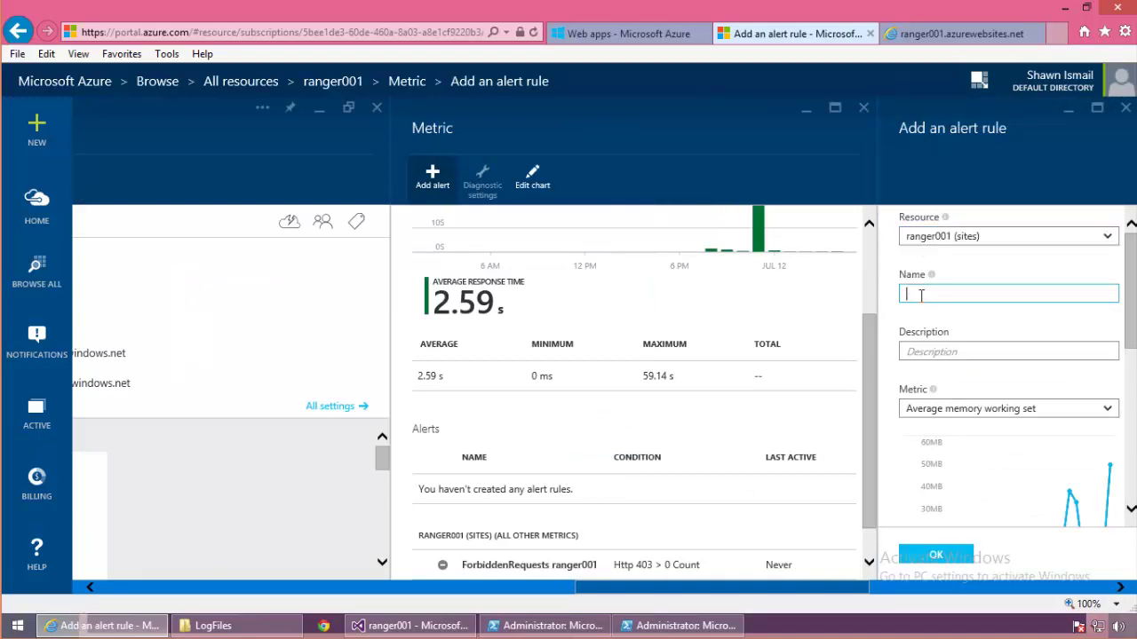
text(CPUAle)
click(965, 414)
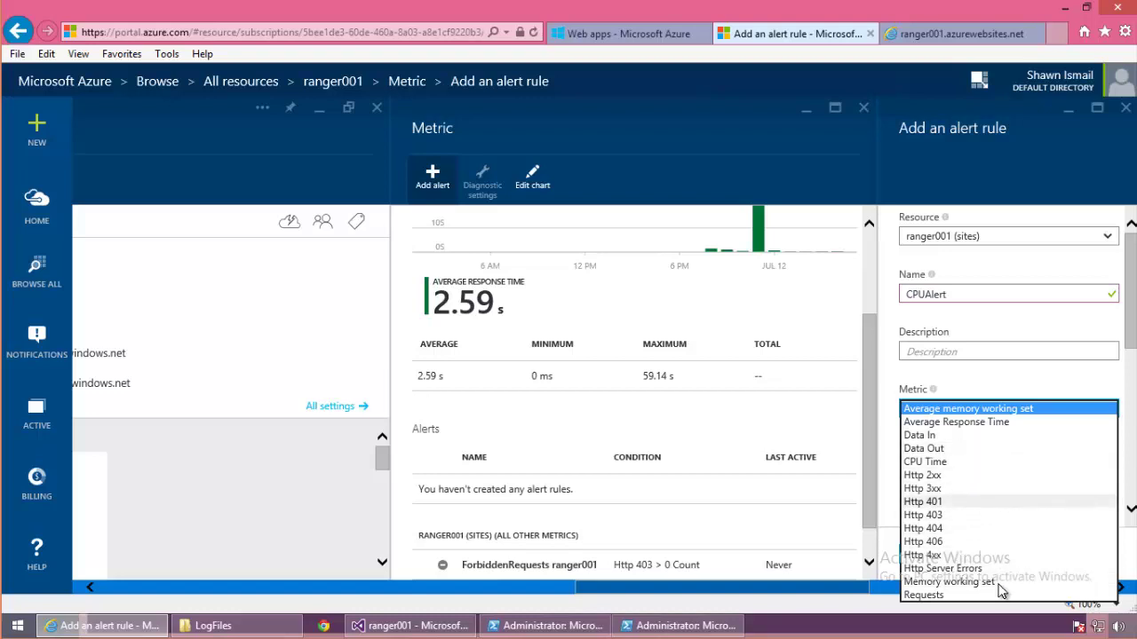
click(958, 463)
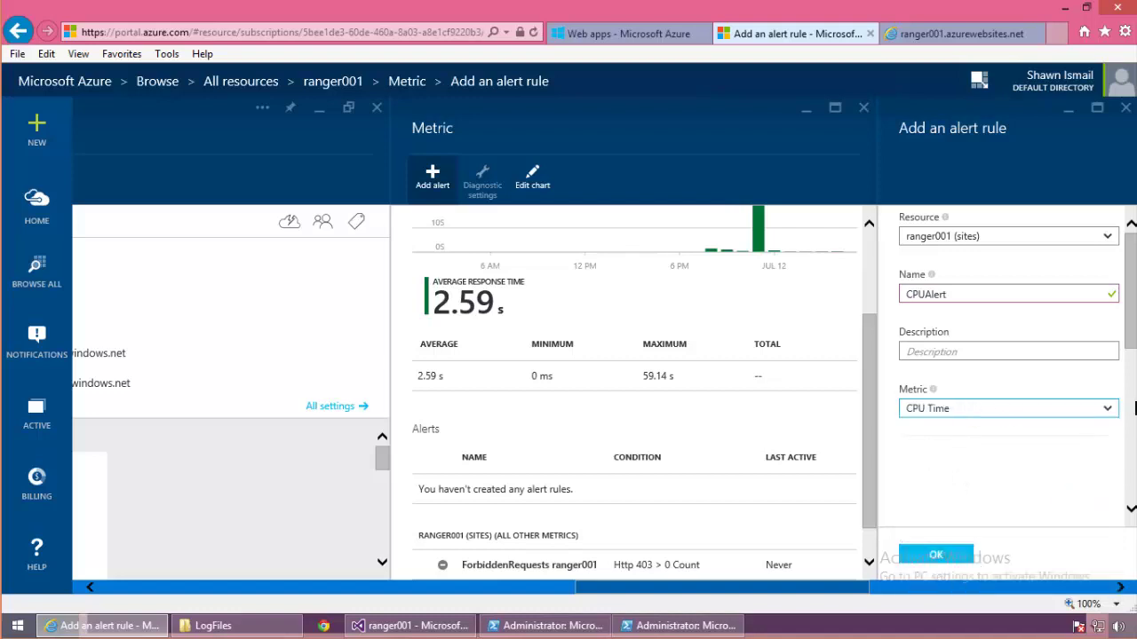
scroll(1128, 330, down, 2)
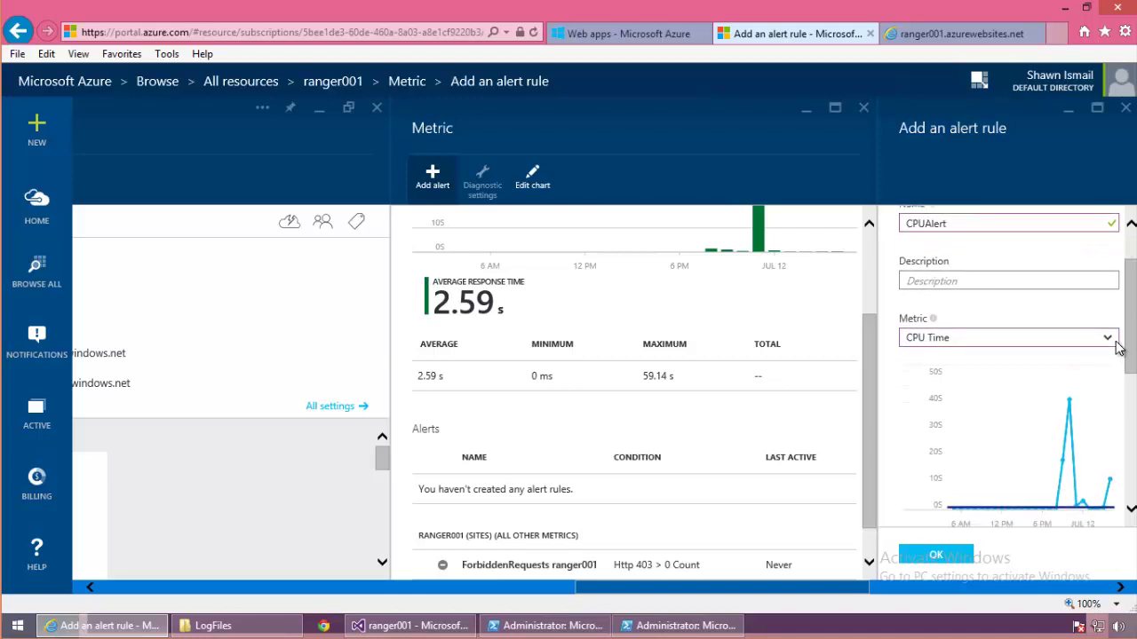
click(1117, 342)
click(1116, 343)
scroll(1128, 382, down, 3)
scroll(1131, 411, down, 3)
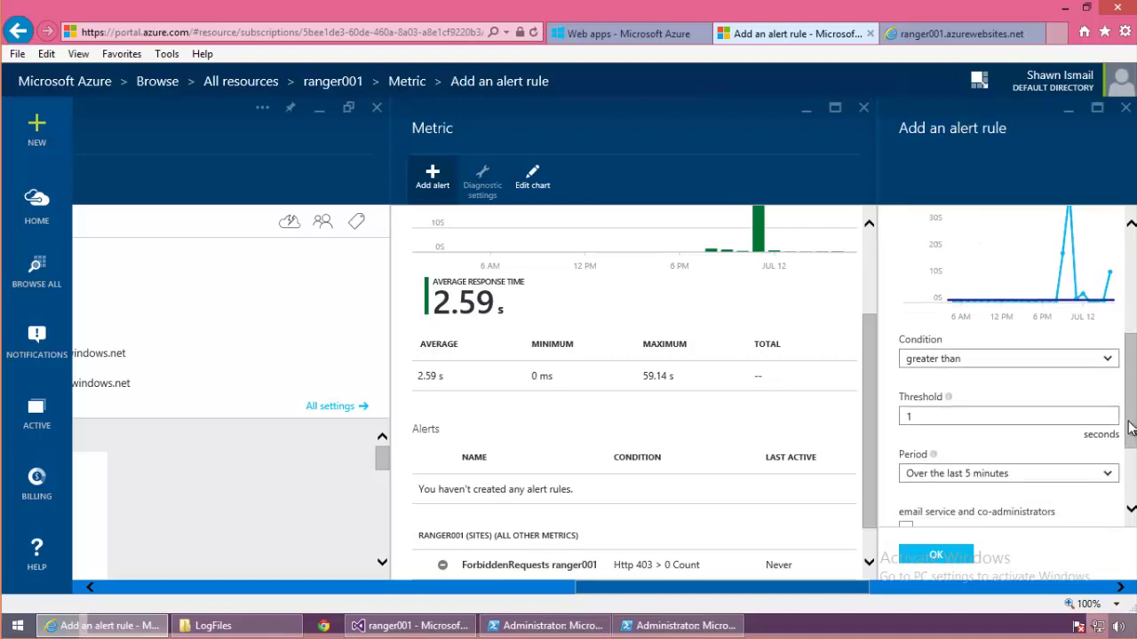
Step: Set a 20-second threshold, e-mail admins plus an extra administrator address, save, and show the Thank you! slide
click(953, 401)
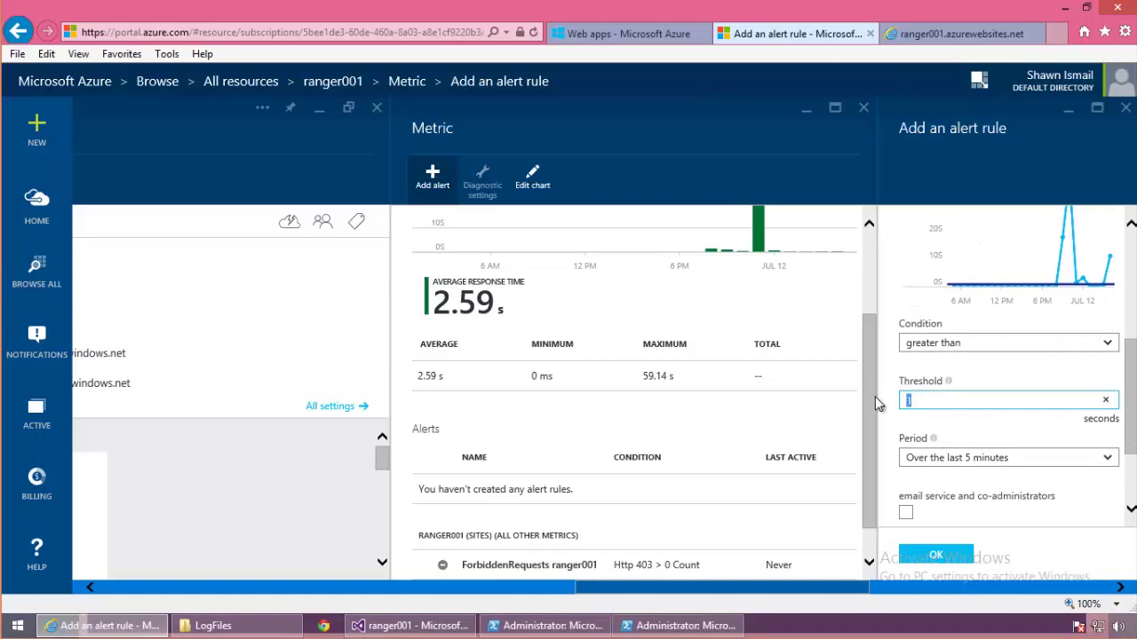
text(20)
click(1133, 469)
click(906, 388)
click(987, 450)
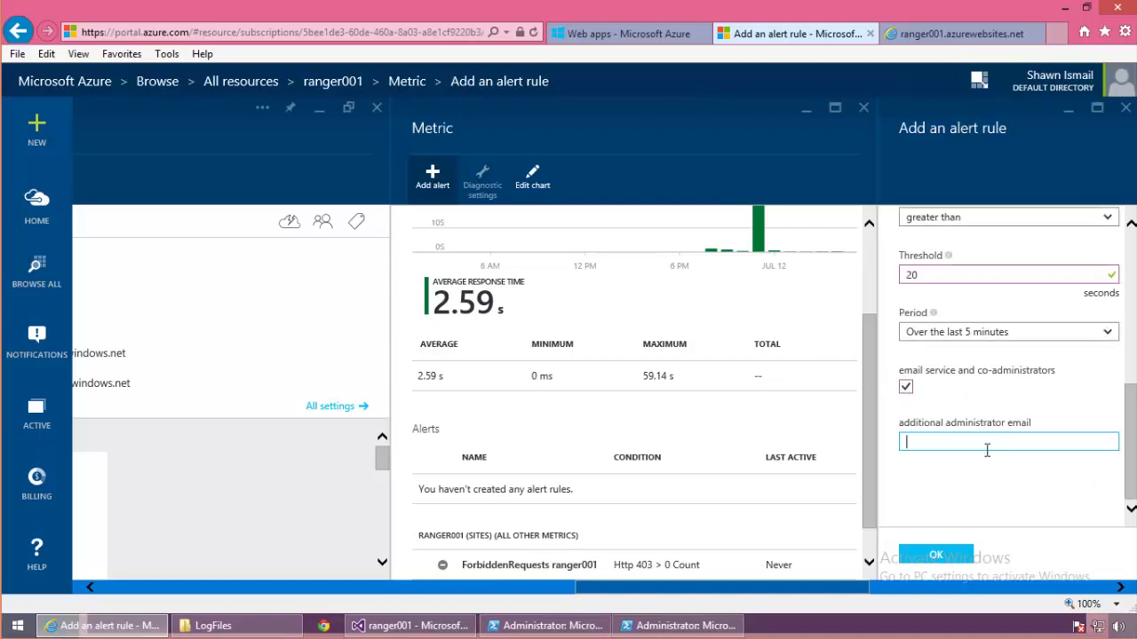
click(932, 558)
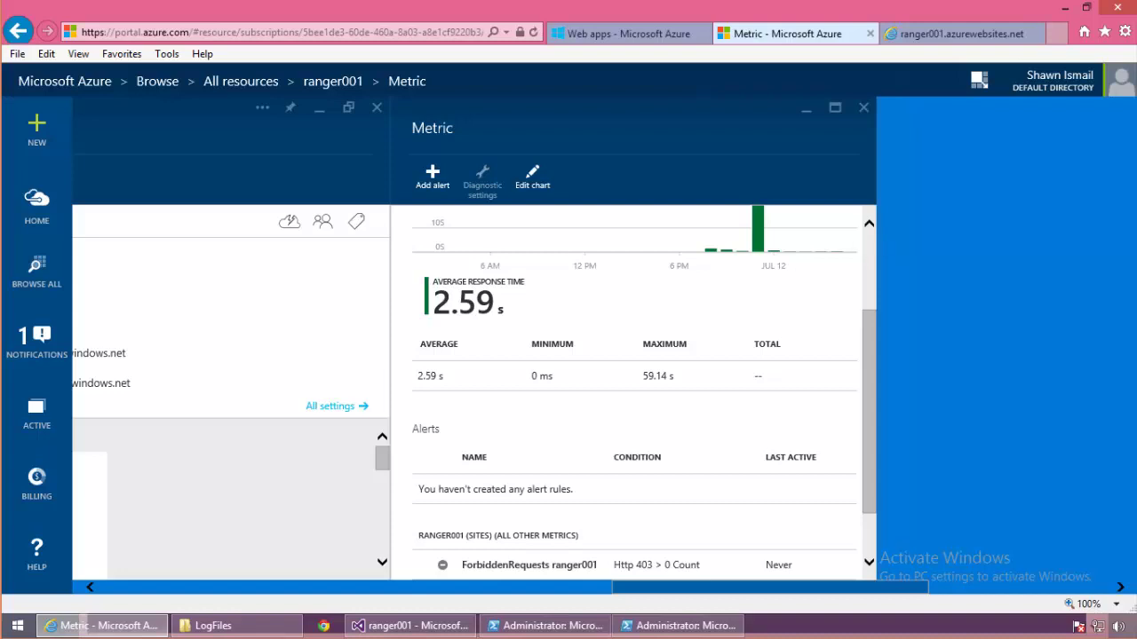
click(323, 625)
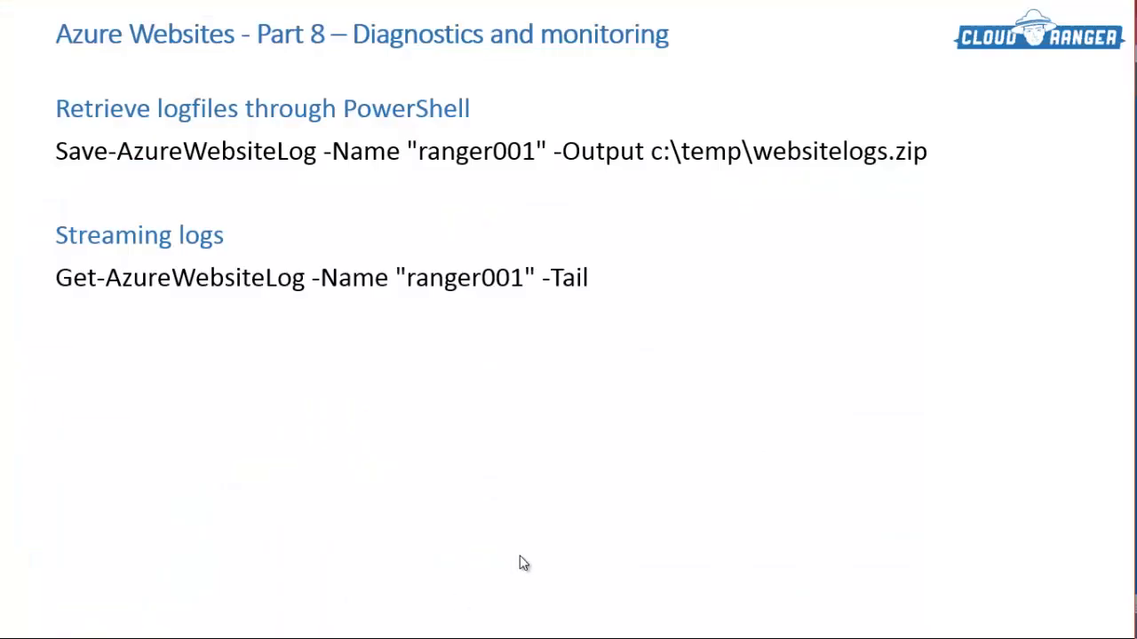
click(820, 438)
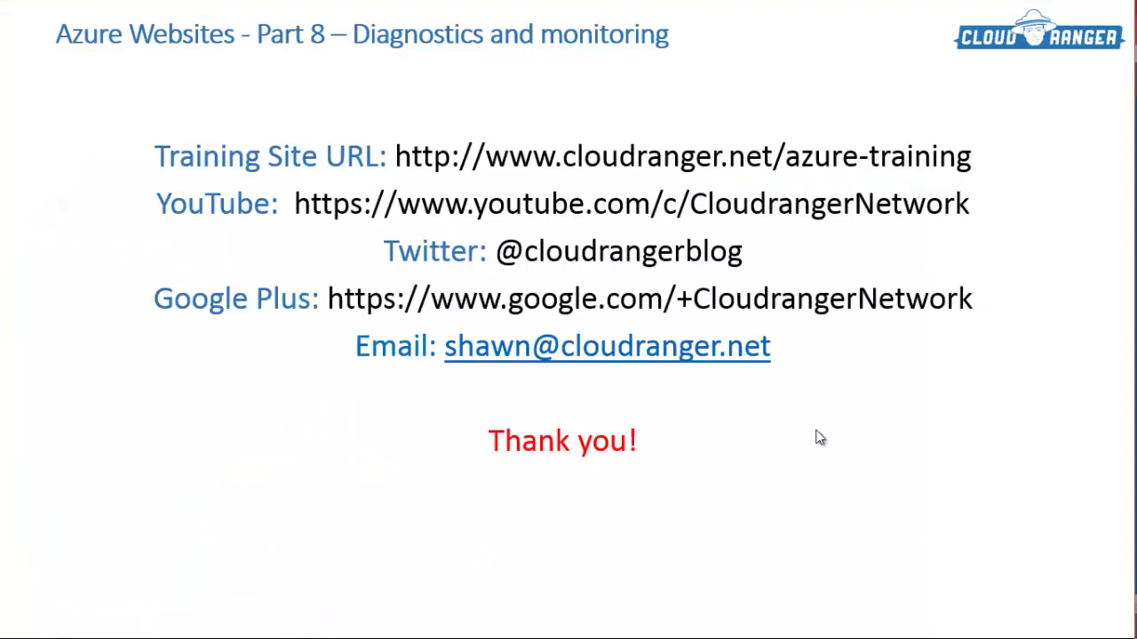